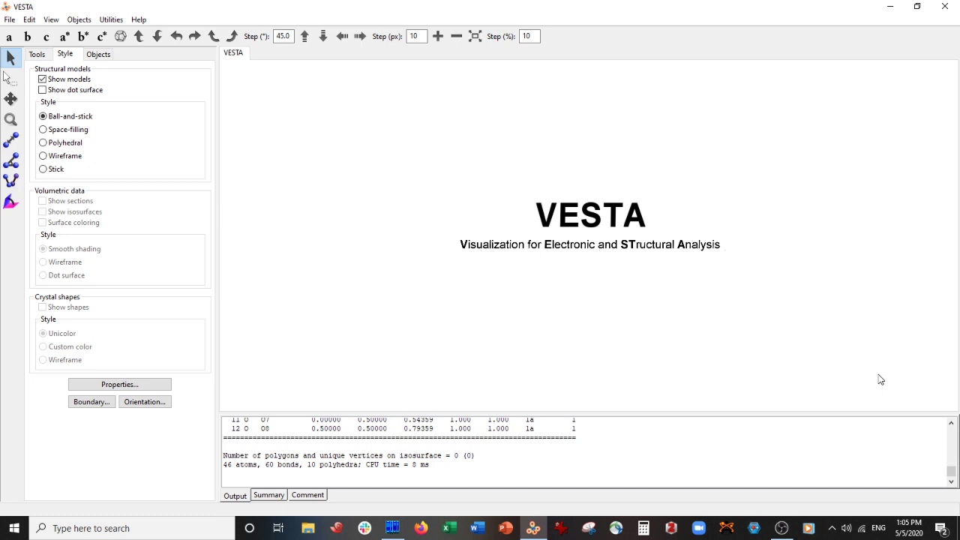
- Open TiO2_mp-390_conventional_standard.vasp and rotate the crystal to look down the a axis
{"action": "key", "text": "ctrl+o"}
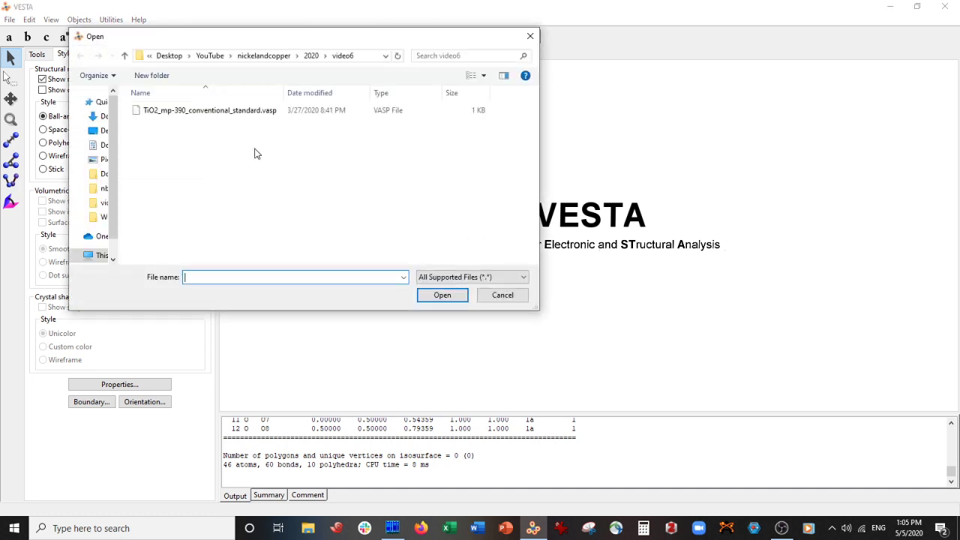
{"action": "double_click", "coordinate": [252, 112]}
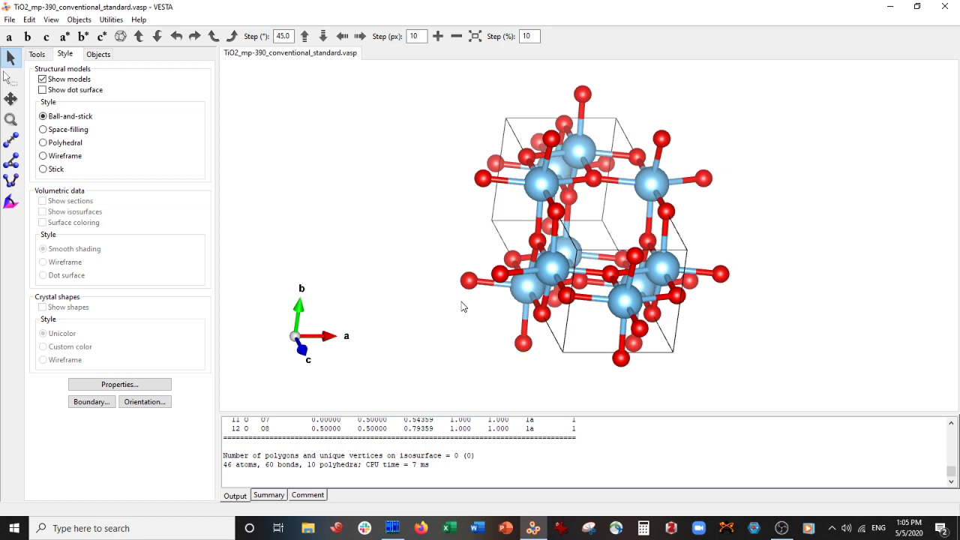
{"action": "left_click_drag", "start_coordinate": [416, 387], "coordinate": [675, 325]}
- Read the coordinates of a Ti atom and the outermost O atom, then zoom out and tilt into 3D
{"action": "left_click", "coordinate": [443, 234]}
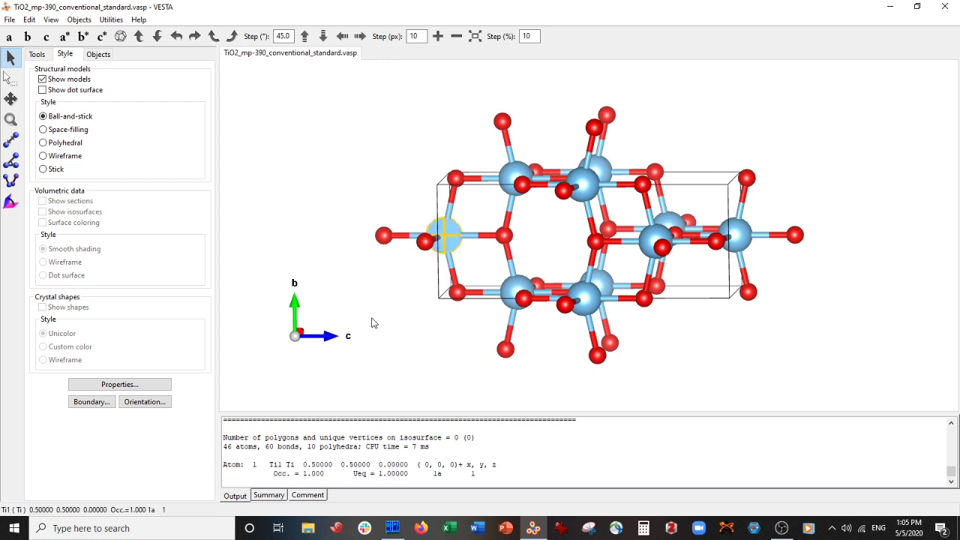
{"action": "left_click", "coordinate": [384, 236]}
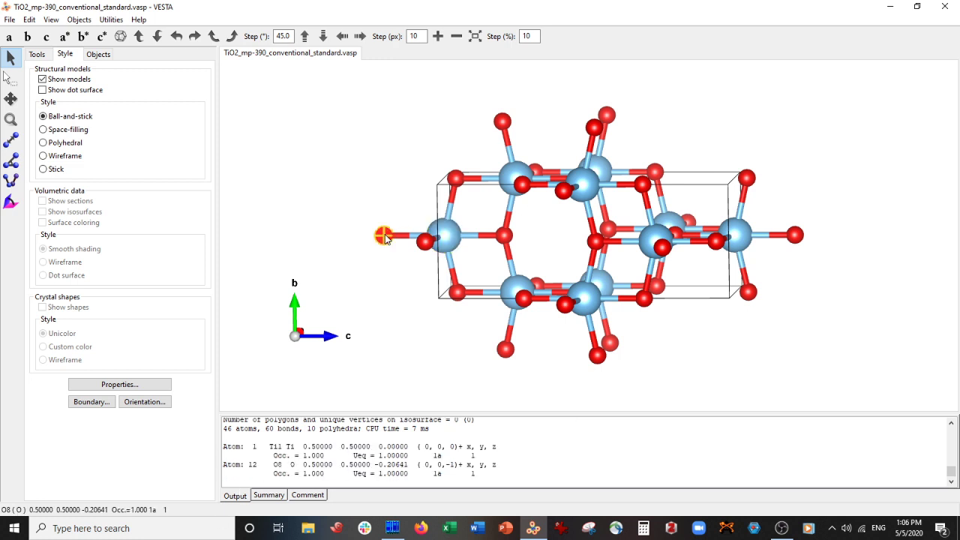
{"action": "scroll", "coordinate": [398, 279], "scroll_direction": "down", "scroll_amount": 1}
{"action": "scroll", "coordinate": [395, 308], "scroll_direction": "down", "scroll_amount": 1}
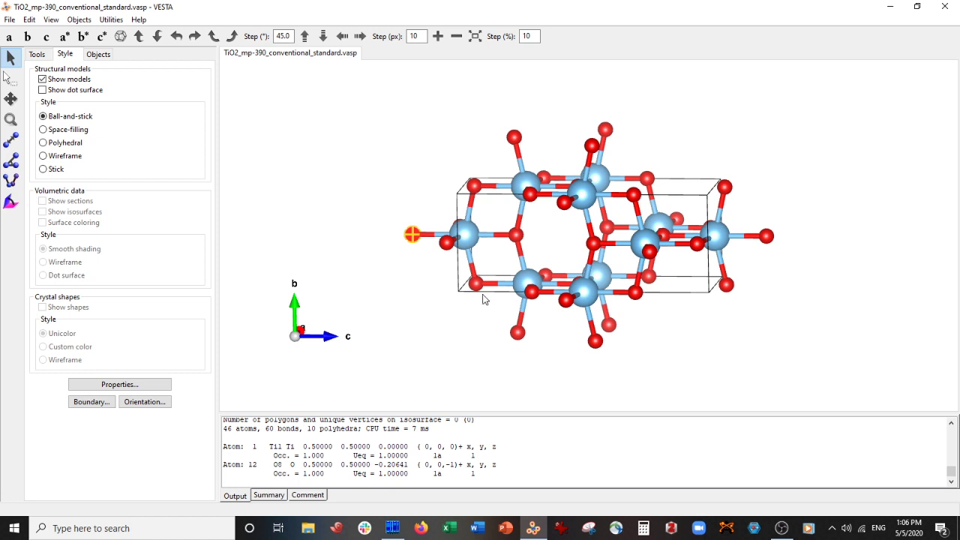
{"action": "left_click_drag", "start_coordinate": [343, 156], "coordinate": [366, 185]}
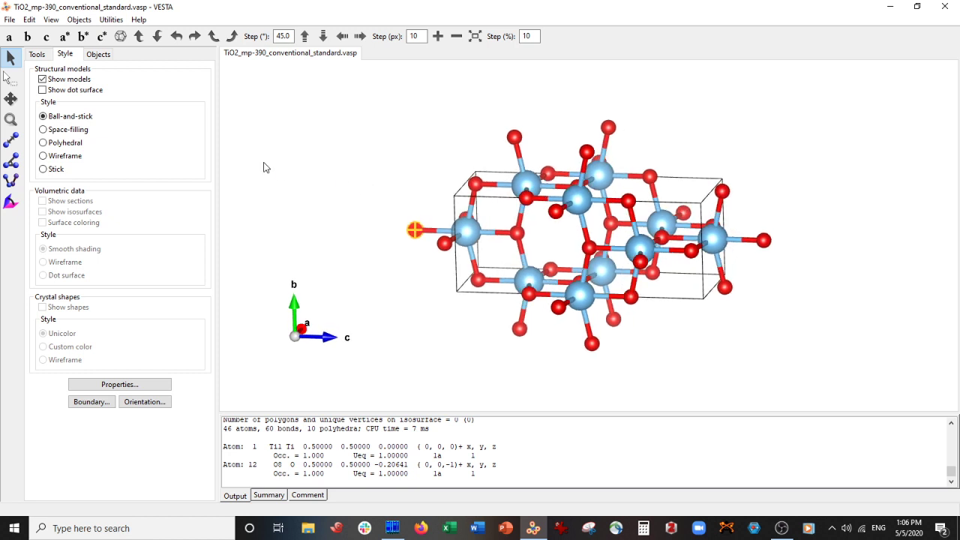
- Open the unit cell transformation matrix from Edit Data and move it beside the lattice parameters
{"action": "left_click", "coordinate": [29, 19]}
{"action": "mouse_move", "coordinate": [51, 68]}
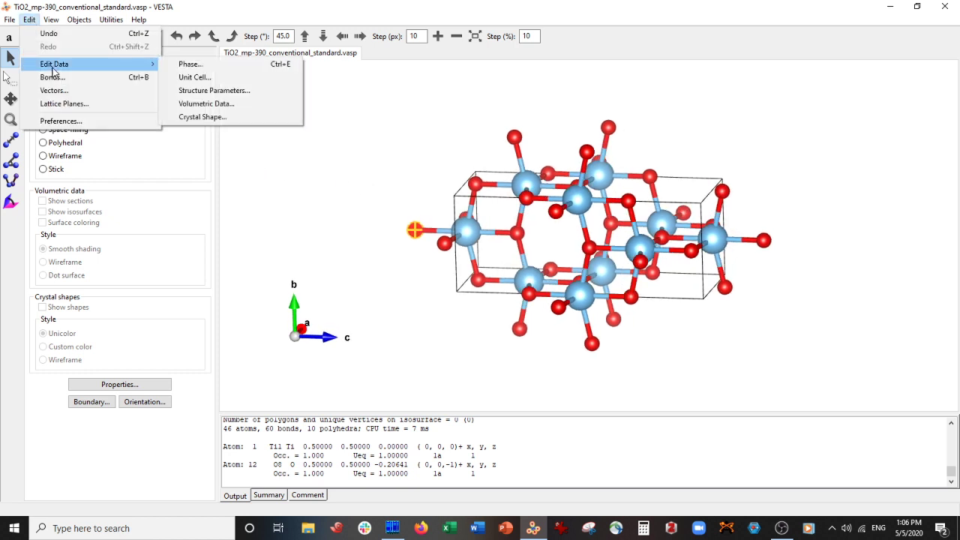
{"action": "left_click", "coordinate": [183, 78]}
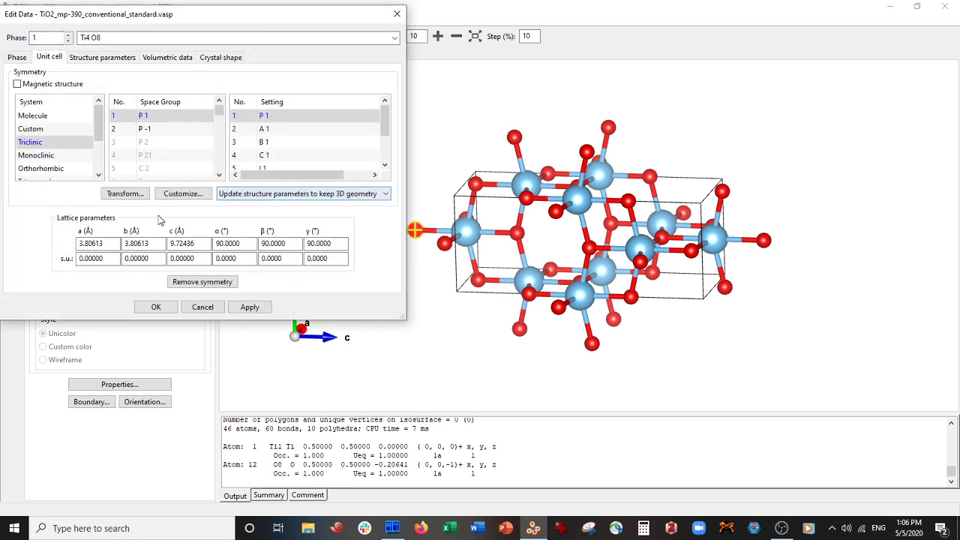
{"action": "left_click", "coordinate": [147, 197]}
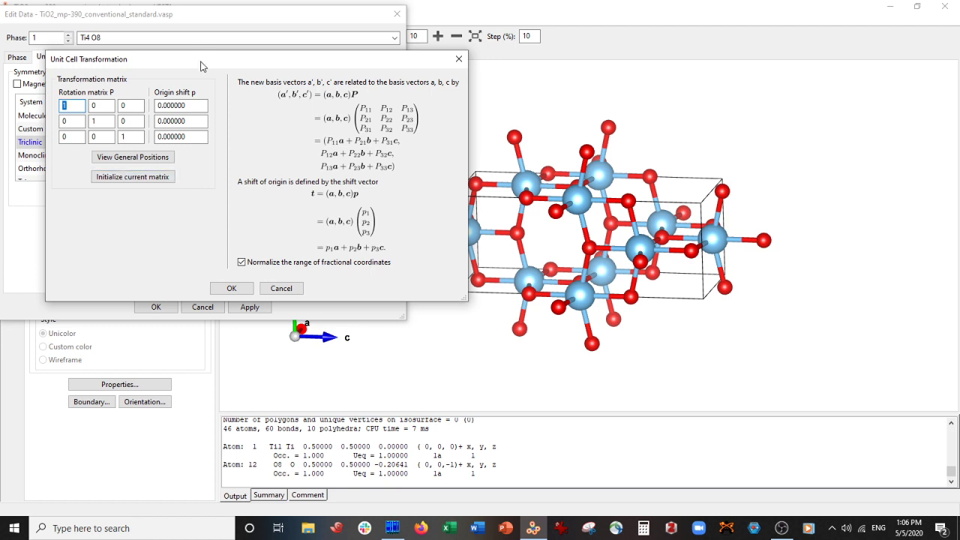
{"action": "left_click_drag", "start_coordinate": [202, 60], "coordinate": [412, 46]}
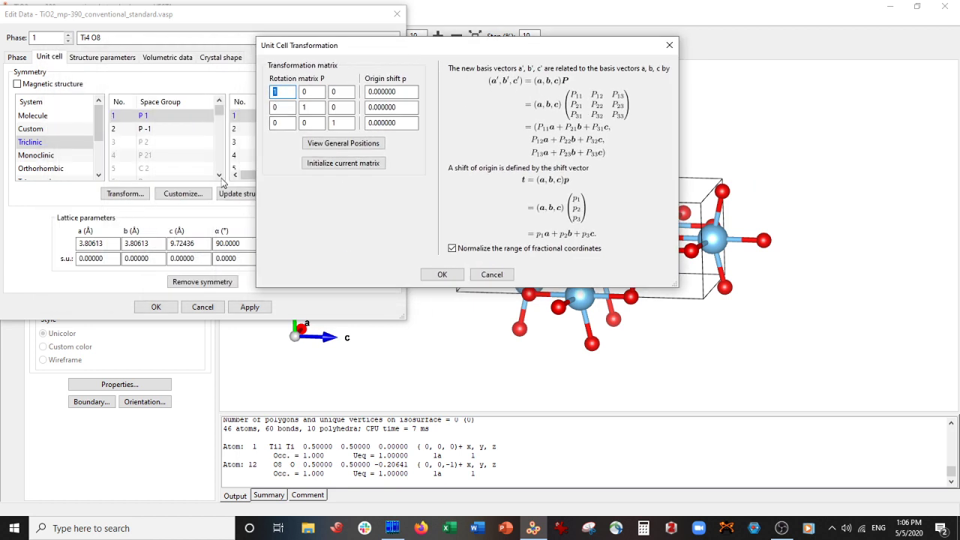
- Set the matrix P diagonal to 2, 2, 2 and accept the volume-change and conversion warnings
{"action": "type", "text": "2"}
{"action": "double_click", "coordinate": [311, 108]}
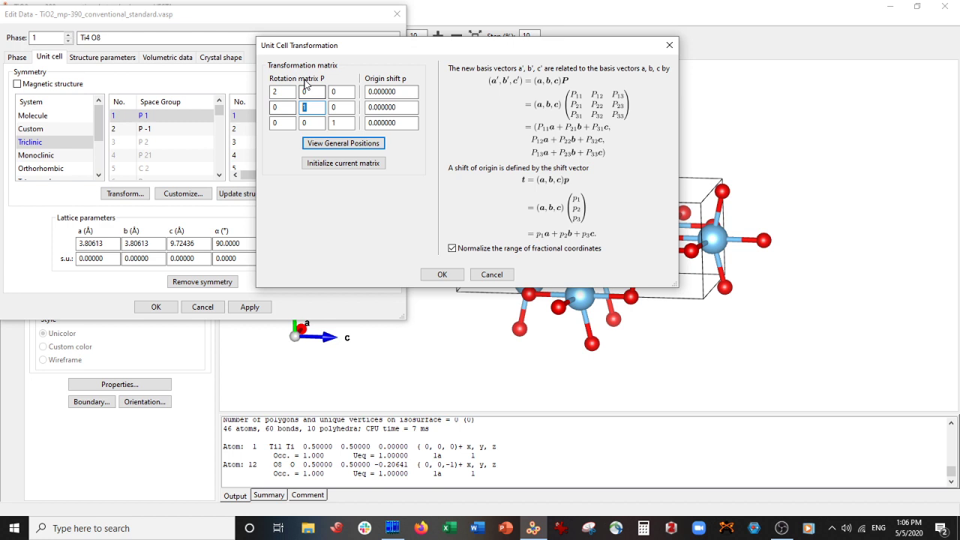
{"action": "type", "text": "2"}
{"action": "double_click", "coordinate": [341, 122]}
{"action": "type", "text": "2"}
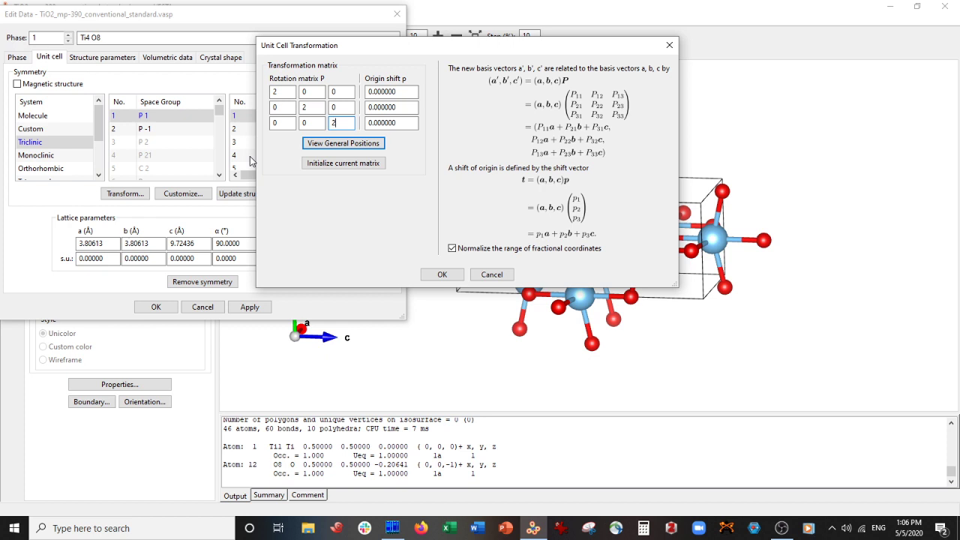
{"action": "left_click", "coordinate": [441, 274]}
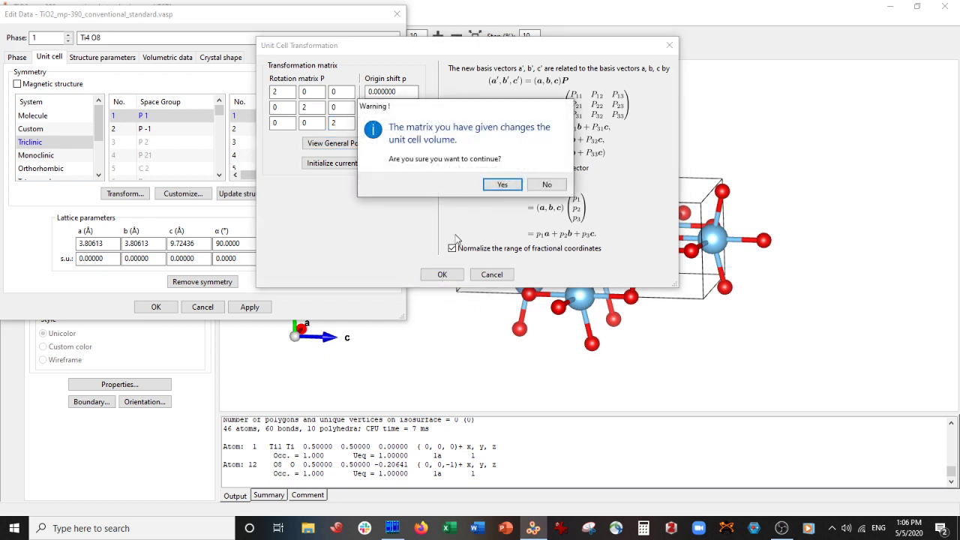
{"action": "left_click", "coordinate": [500, 184]}
{"action": "left_click", "coordinate": [460, 204]}
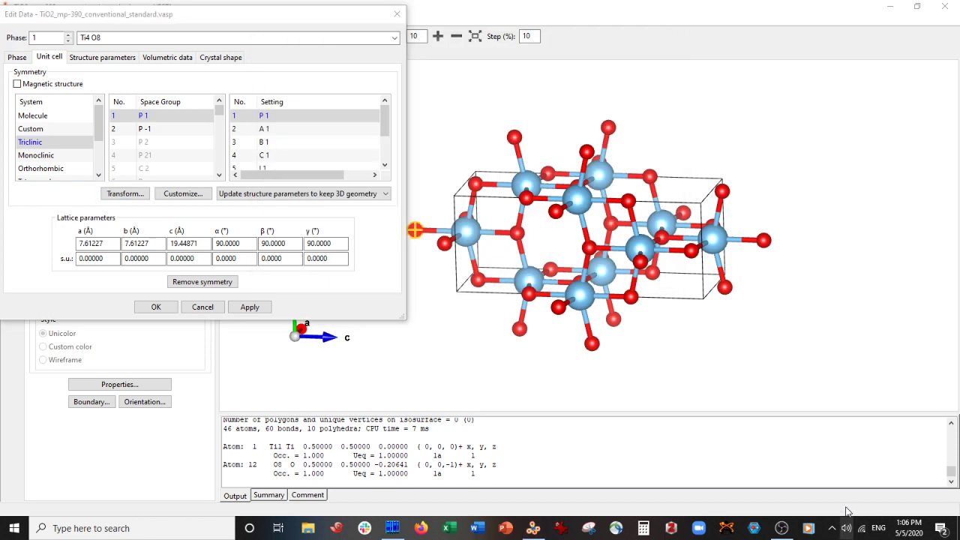
- Mute the speakers, then apply the 2×2×2 supercell (a = b = 7.61227 Å, c = 19.44871 Å)
{"action": "left_click", "coordinate": [846, 527]}
{"action": "left_click", "coordinate": [763, 498]}
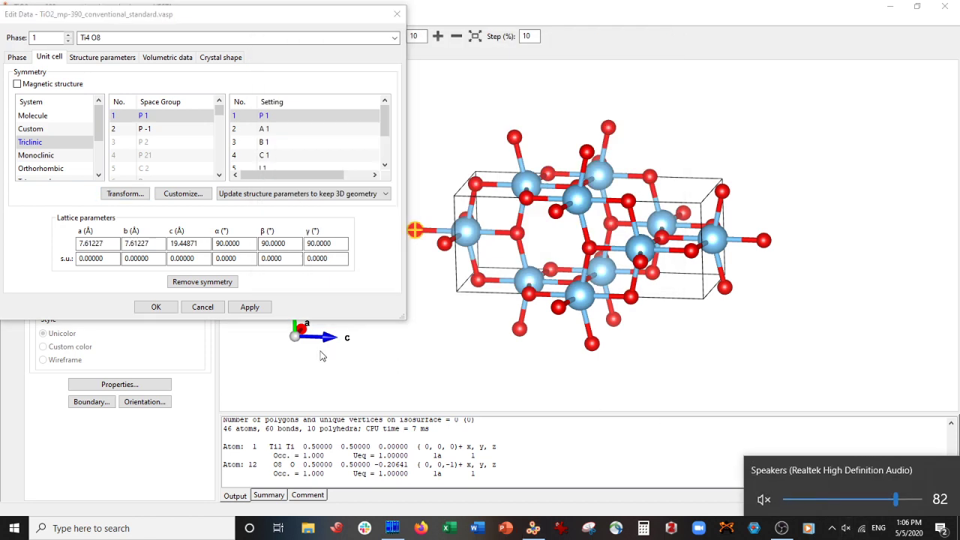
{"action": "left_click", "coordinate": [250, 307]}
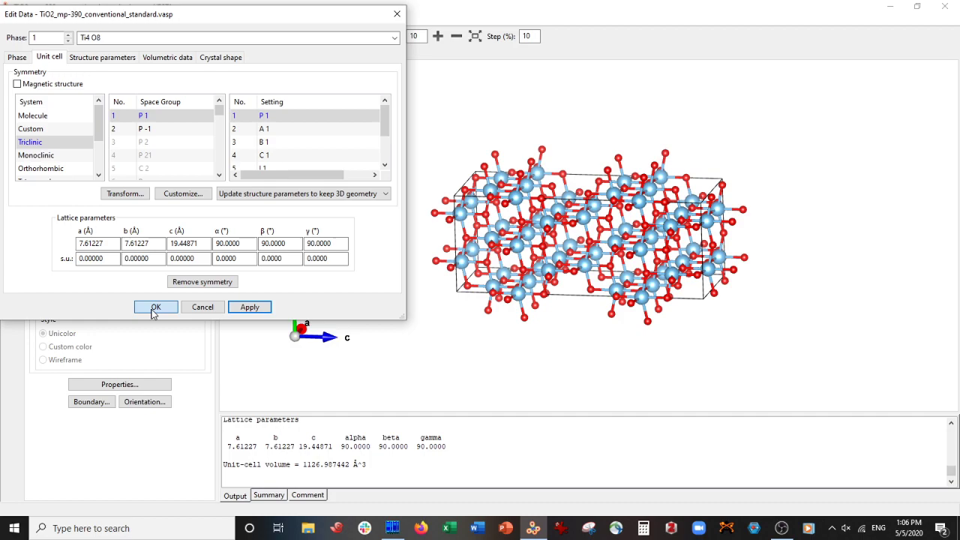
- Keep the supercell and rotate it so b points up, turning slightly about b
{"action": "left_click", "coordinate": [153, 309]}
{"action": "left_click_drag", "start_coordinate": [396, 293], "coordinate": [501, 321]}
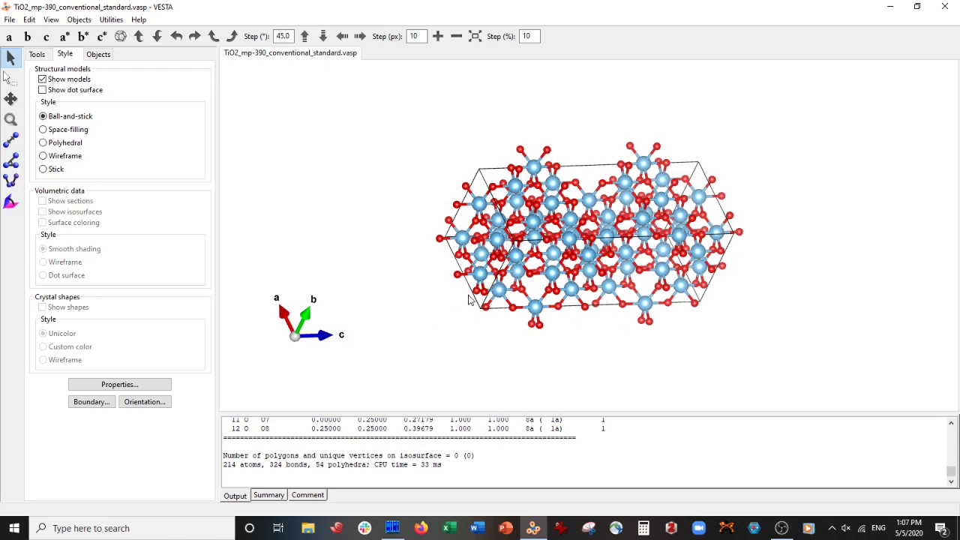
{"action": "mouse_move", "coordinate": [449, 262]}
{"action": "left_mouse_down"}
{"action": "mouse_move", "coordinate": [547, 319]}
{"action": "mouse_move", "coordinate": [465, 255]}
{"action": "left_mouse_up"}
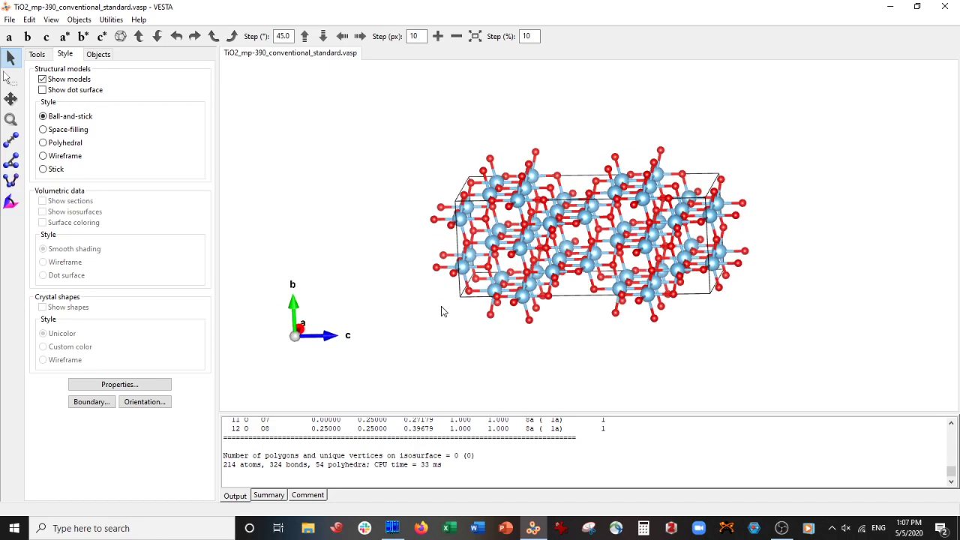
{"action": "left_click_drag", "start_coordinate": [713, 290], "coordinate": [673, 313]}
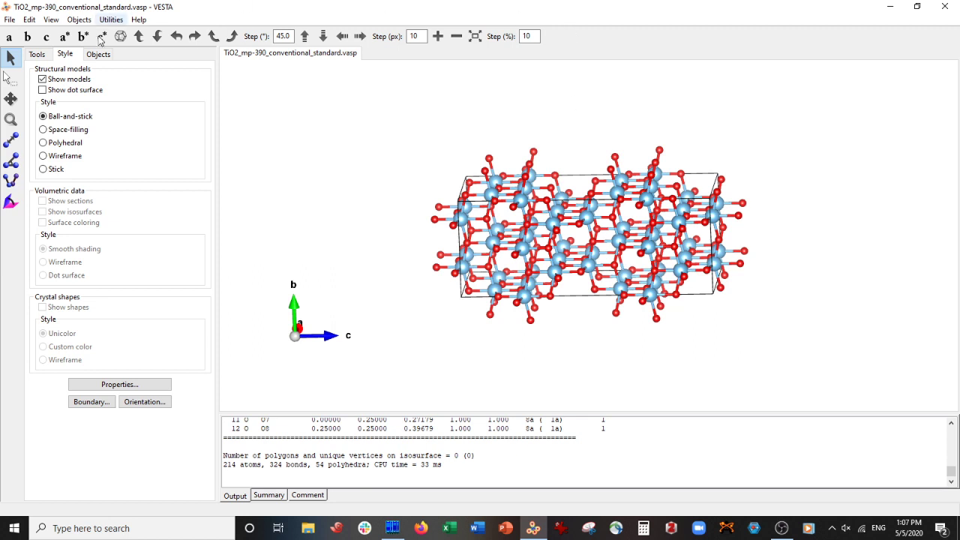
- Look straight along b*, tilt away and back, revealing the depth of the atom rows
{"action": "left_click", "coordinate": [82, 36]}
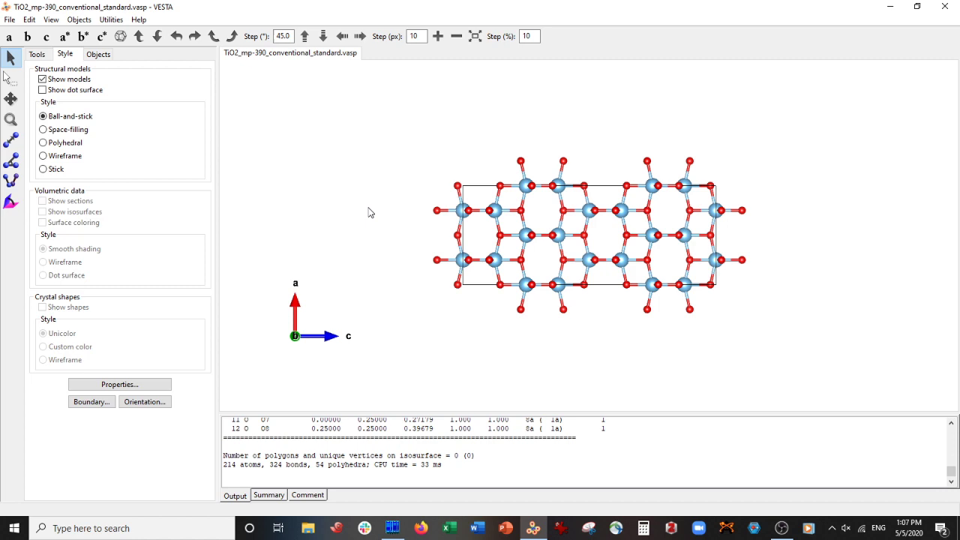
{"action": "left_click_drag", "start_coordinate": [800, 207], "coordinate": [794, 236]}
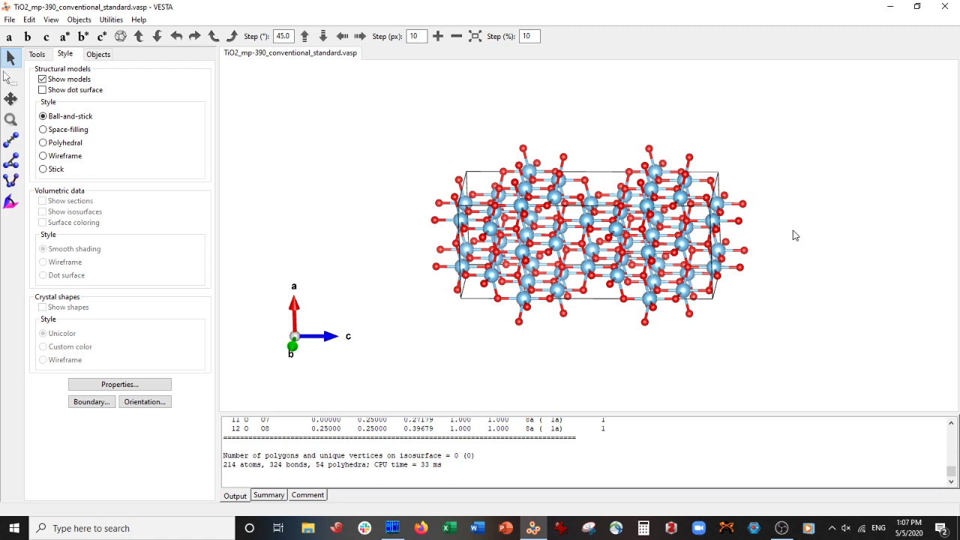
{"action": "left_click_drag", "start_coordinate": [797, 245], "coordinate": [803, 223]}
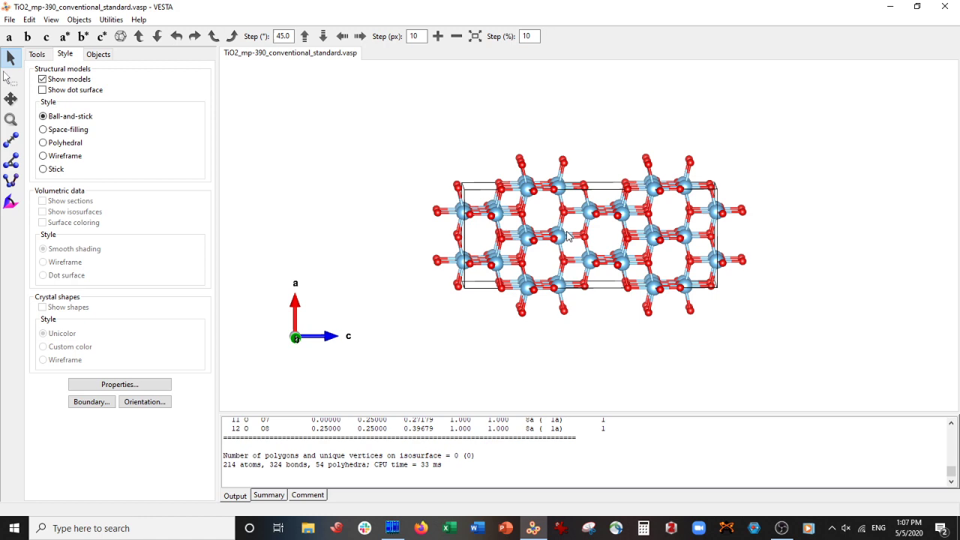
{"action": "left_click_drag", "start_coordinate": [492, 128], "coordinate": [592, 165]}
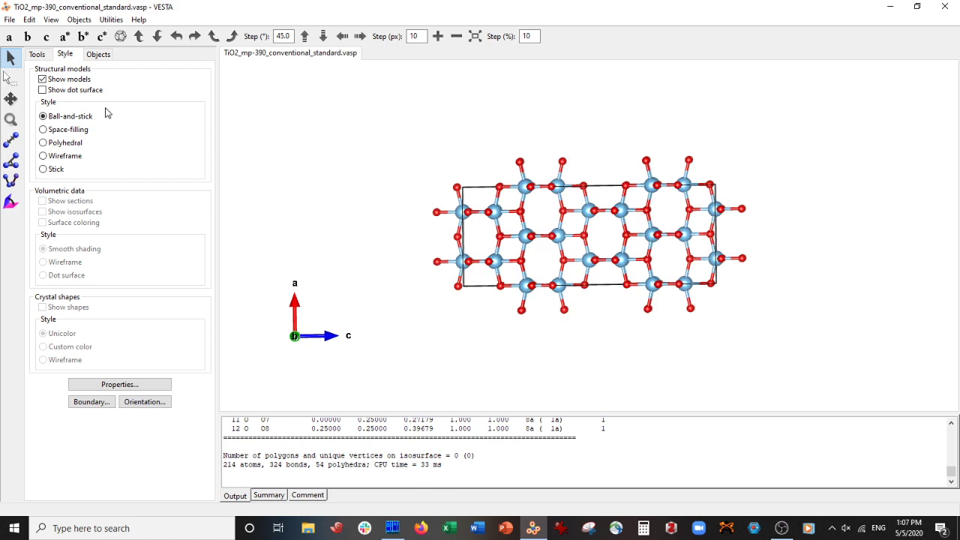
{"action": "left_click_drag", "start_coordinate": [538, 230], "coordinate": [545, 237]}
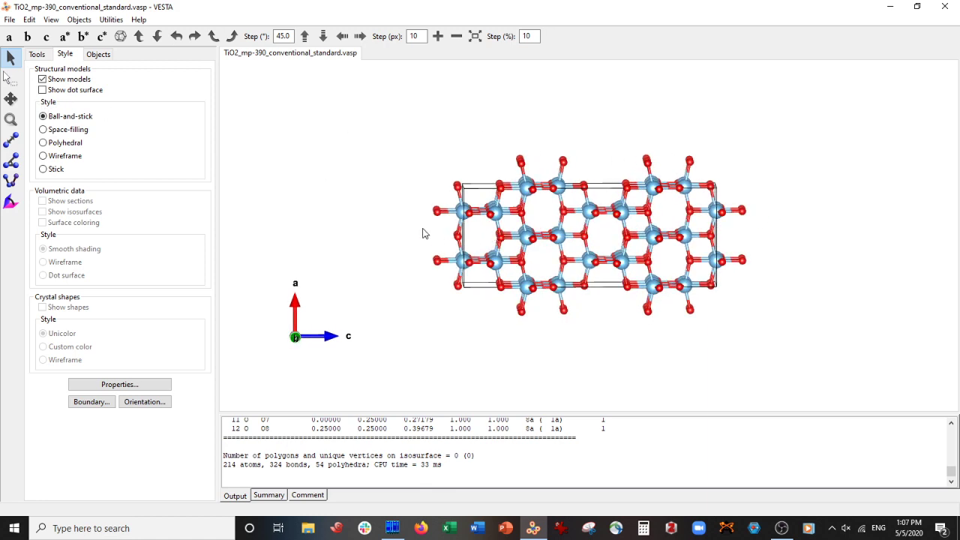
- Delete the Ti–O bond rule in the bond settings and apply, leaving 0 bonds and 0 polyhedra
{"action": "left_click", "coordinate": [30, 21]}
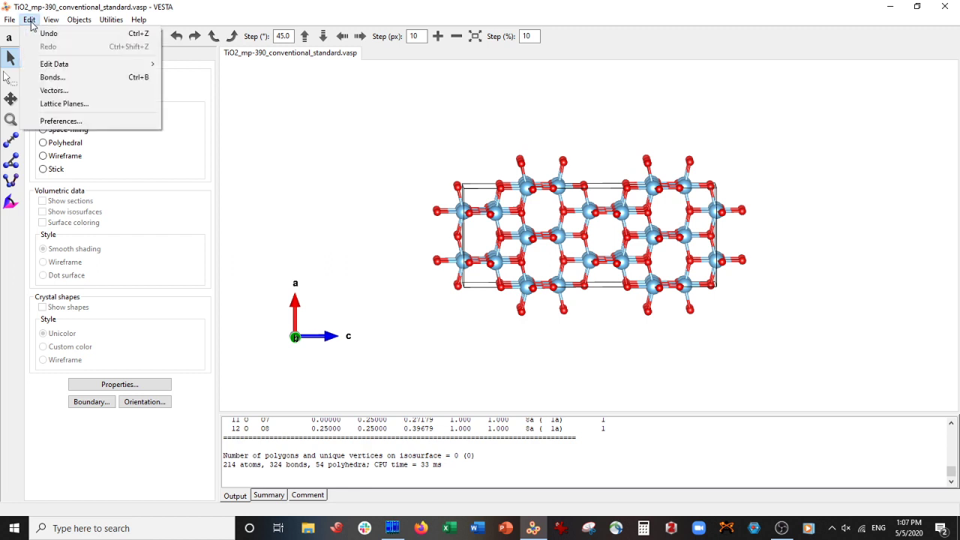
{"action": "left_click", "coordinate": [51, 78]}
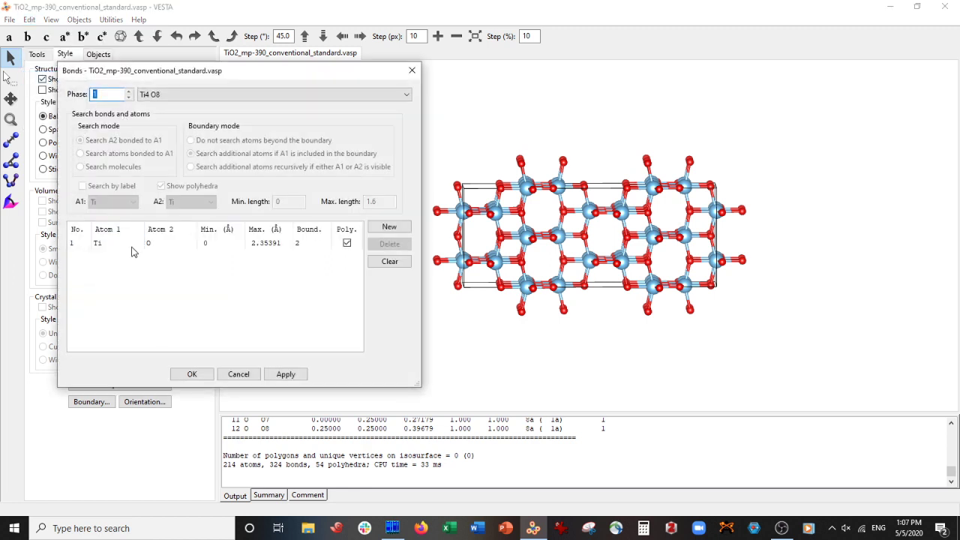
{"action": "left_click", "coordinate": [135, 244]}
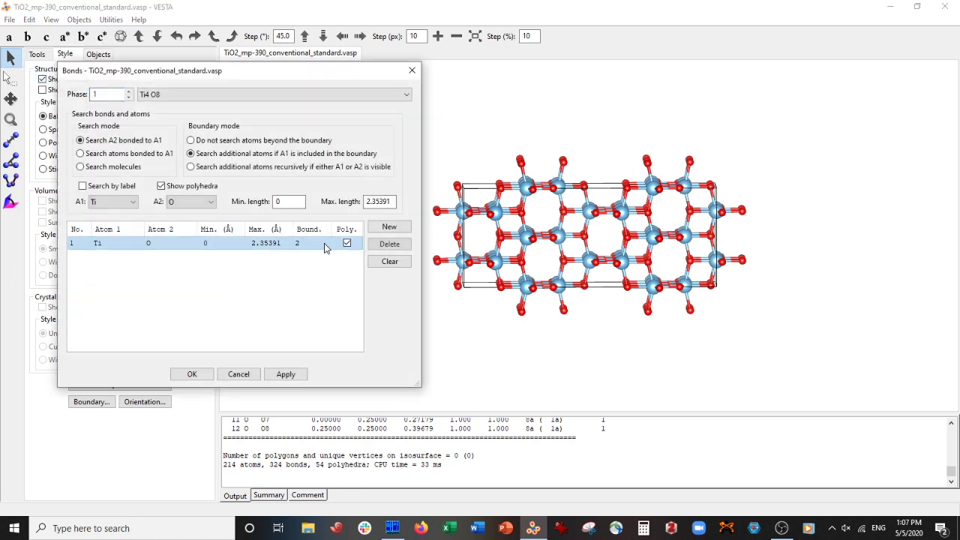
{"action": "left_click", "coordinate": [384, 245]}
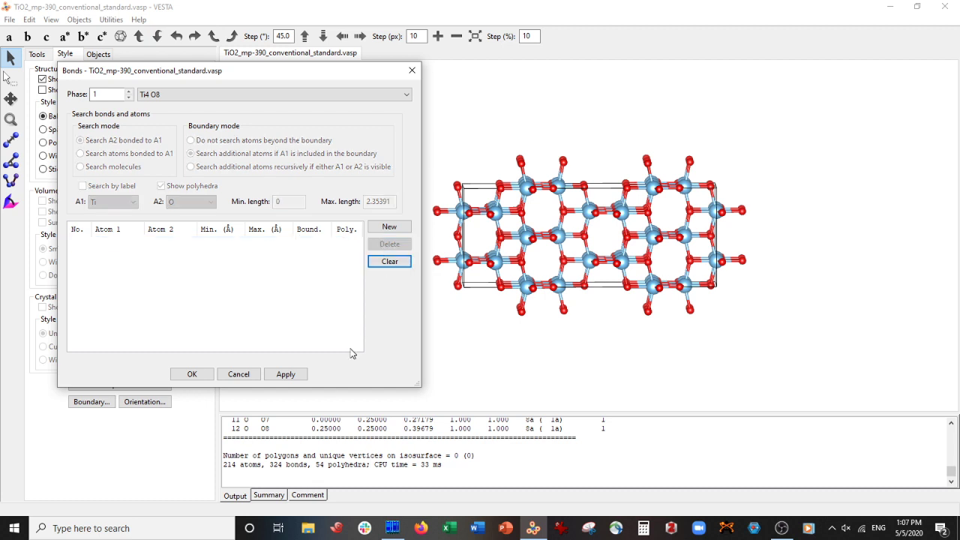
{"action": "left_click", "coordinate": [285, 374]}
{"action": "left_click", "coordinate": [192, 373]}
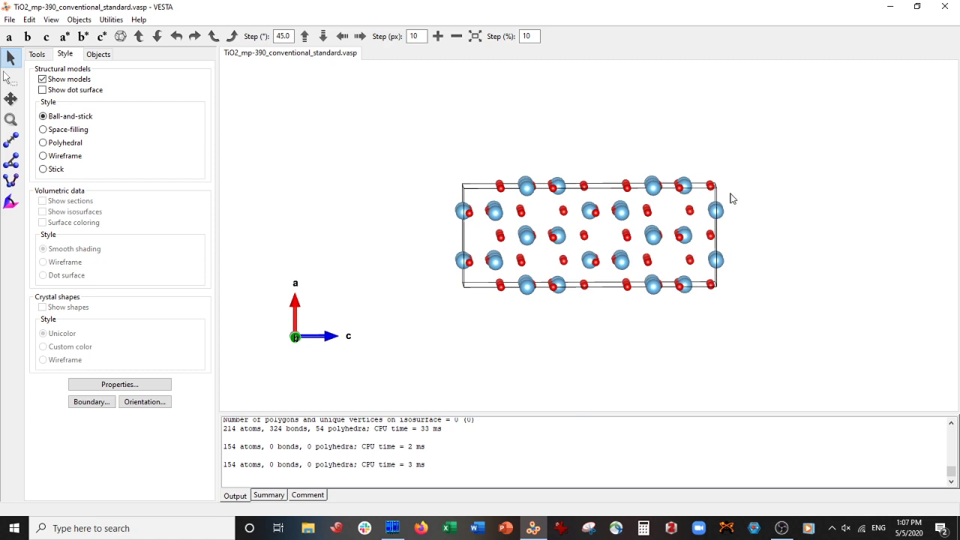
- Rotate the structure to inspect its depth, then return to the view straight along b*
{"action": "left_click_drag", "start_coordinate": [732, 198], "coordinate": [681, 212]}
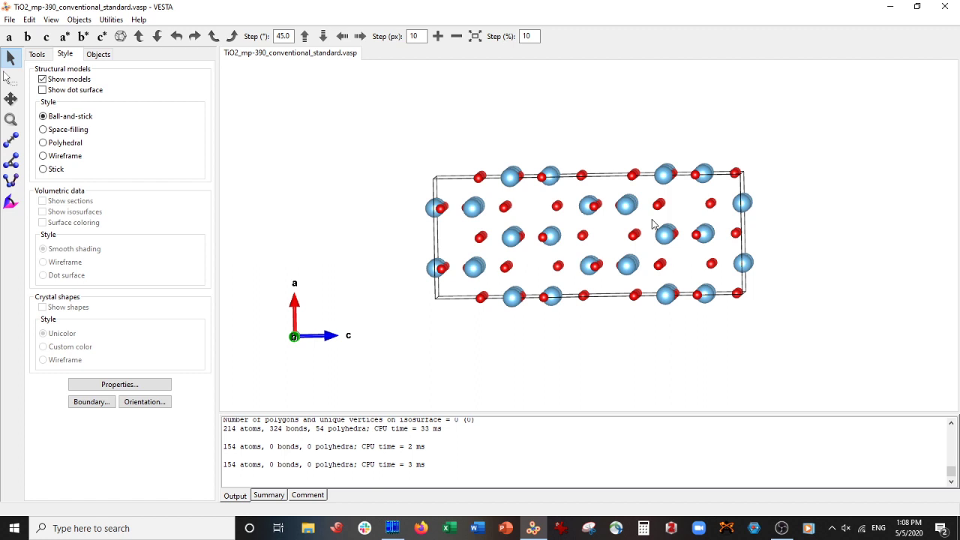
{"action": "left_click_drag", "start_coordinate": [727, 292], "coordinate": [724, 294]}
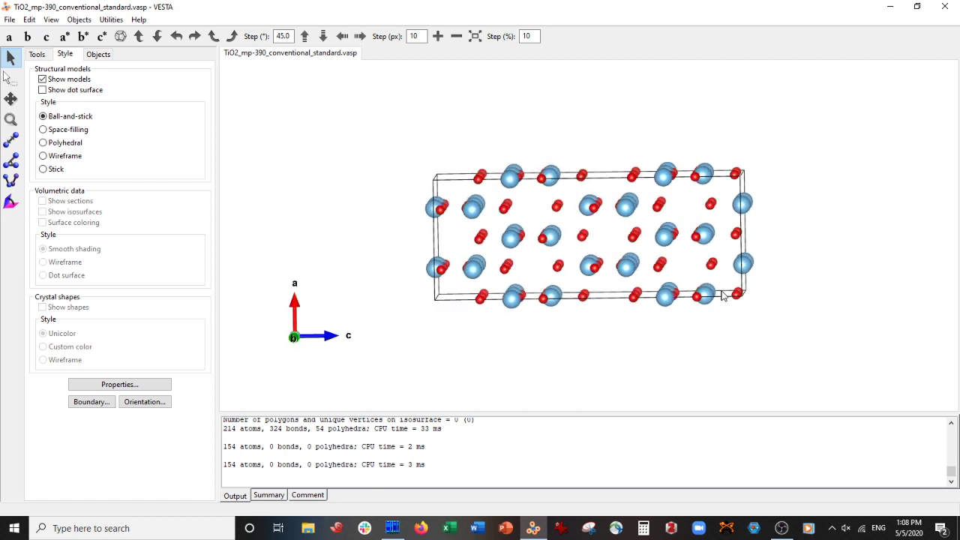
{"action": "mouse_move", "coordinate": [579, 388]}
{"action": "left_mouse_down"}
{"action": "mouse_move", "coordinate": [569, 382]}
{"action": "mouse_move", "coordinate": [577, 386]}
{"action": "left_mouse_up"}
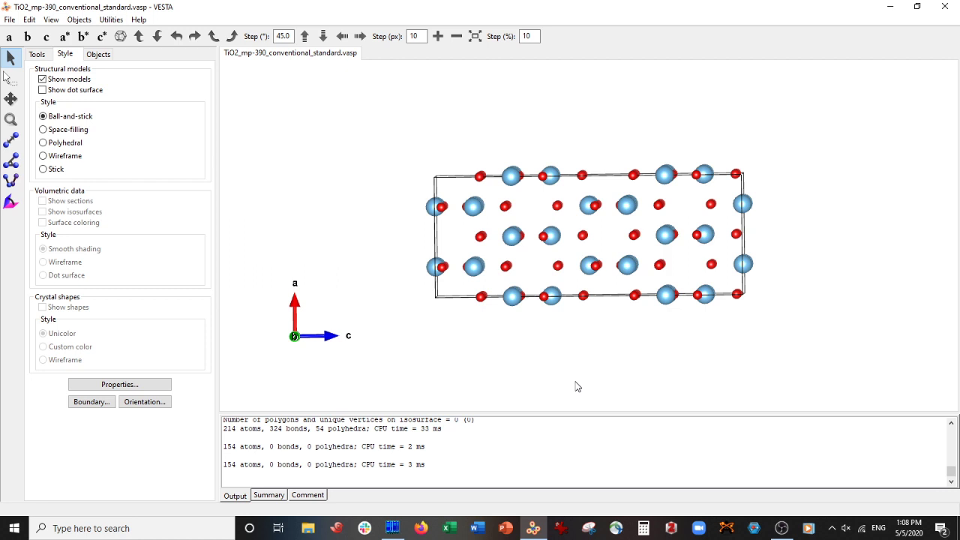
{"action": "left_click", "coordinate": [83, 38]}
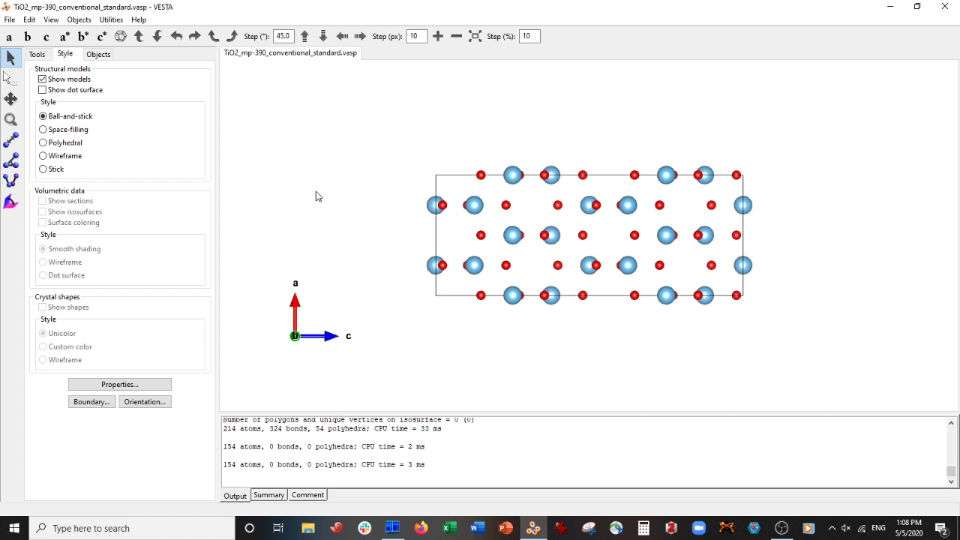
- Region-select the two left-edge Ti atoms, delete them, and rotate to check the deletion
{"action": "left_click", "coordinate": [11, 78]}
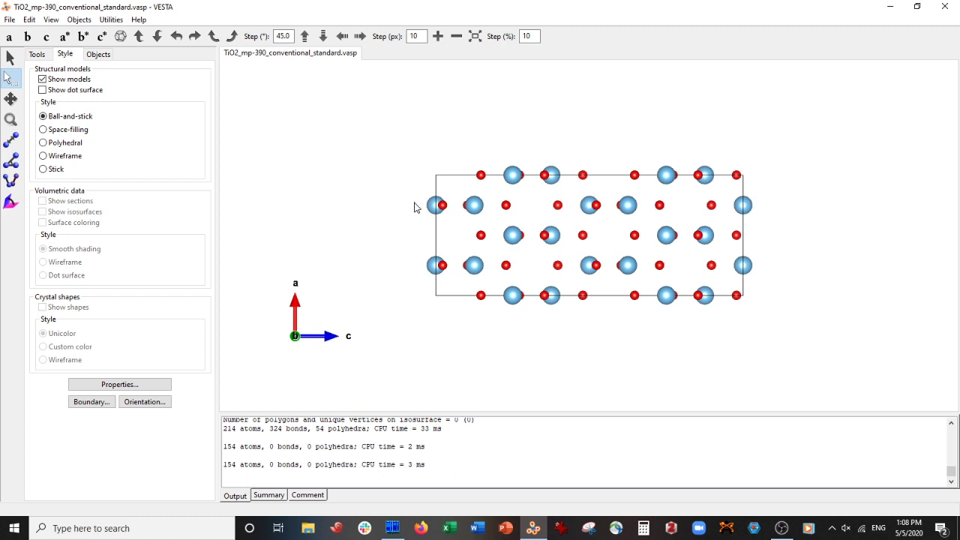
{"action": "left_click_drag", "start_coordinate": [381, 201], "coordinate": [434, 318]}
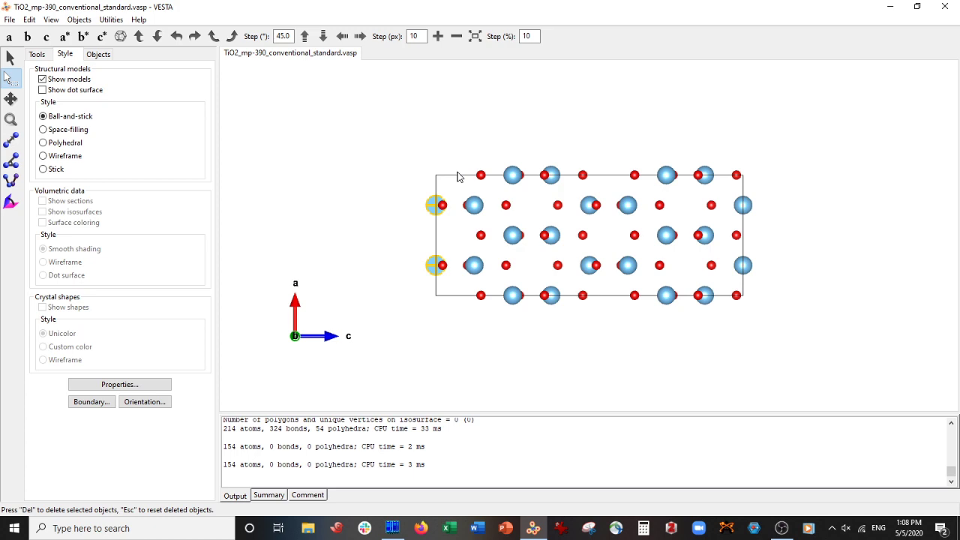
{"action": "key", "text": "Delete"}
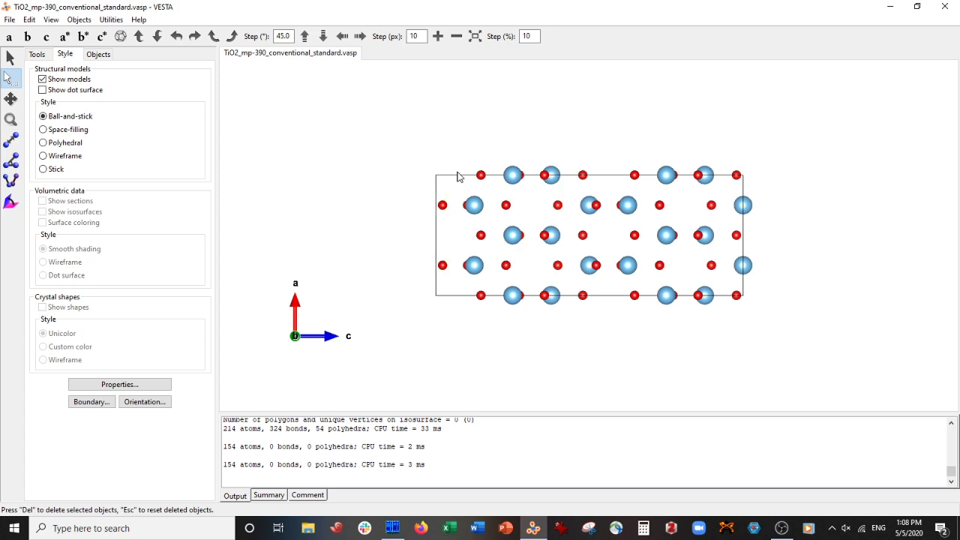
{"action": "left_click", "coordinate": [10, 58]}
{"action": "left_click_drag", "start_coordinate": [566, 133], "coordinate": [766, 197]}
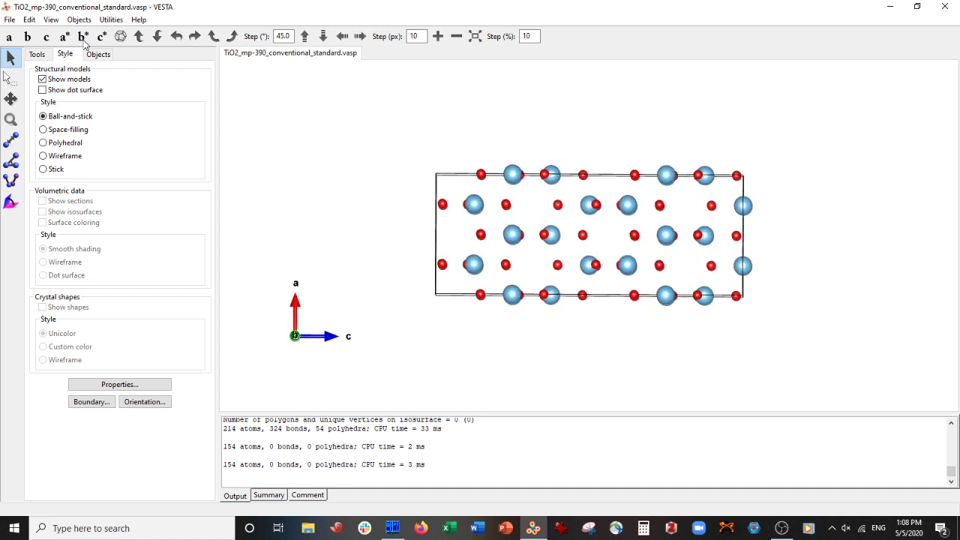
- Export the structure from the b* view as TiO2_nw.xyz, without saving hidden atoms
{"action": "left_click", "coordinate": [83, 36]}
{"action": "left_click", "coordinate": [6, 21]}
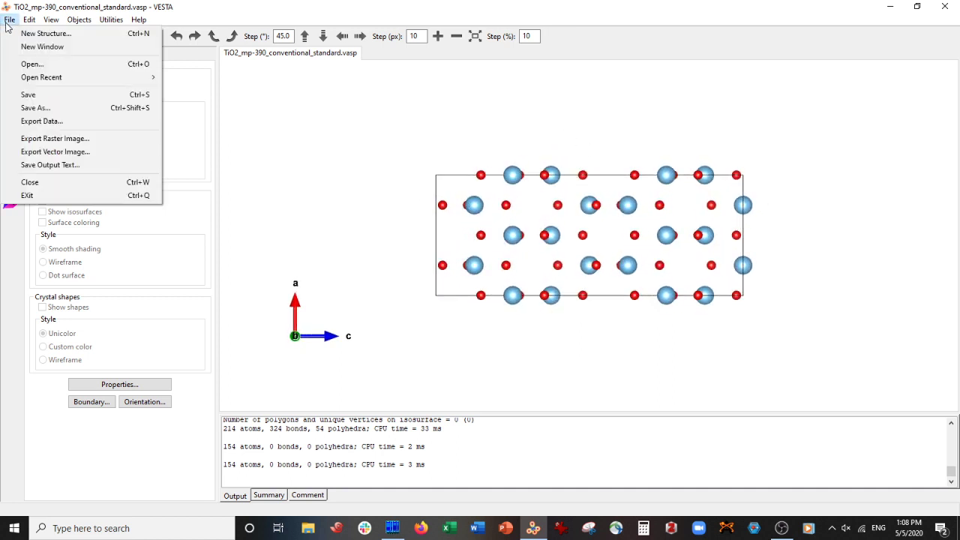
{"action": "left_click", "coordinate": [52, 122]}
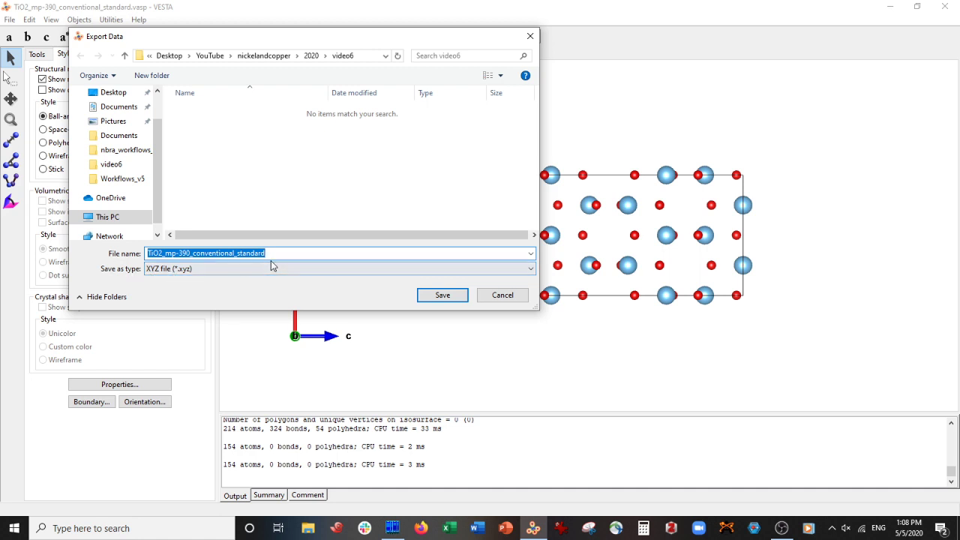
{"action": "type", "text": "TiO"}
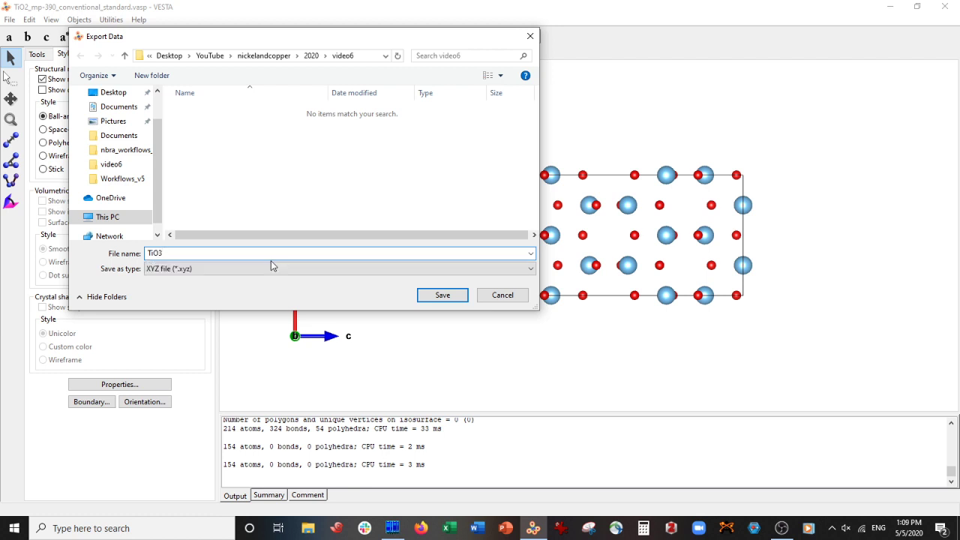
{"action": "type", "text": "2_nw"}
{"action": "left_click", "coordinate": [454, 297]}
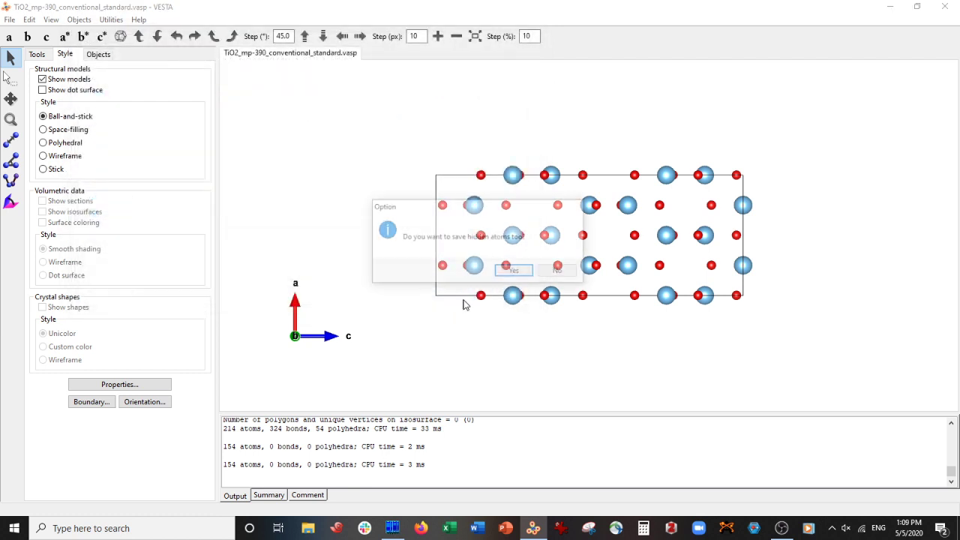
{"action": "left_click", "coordinate": [555, 273]}
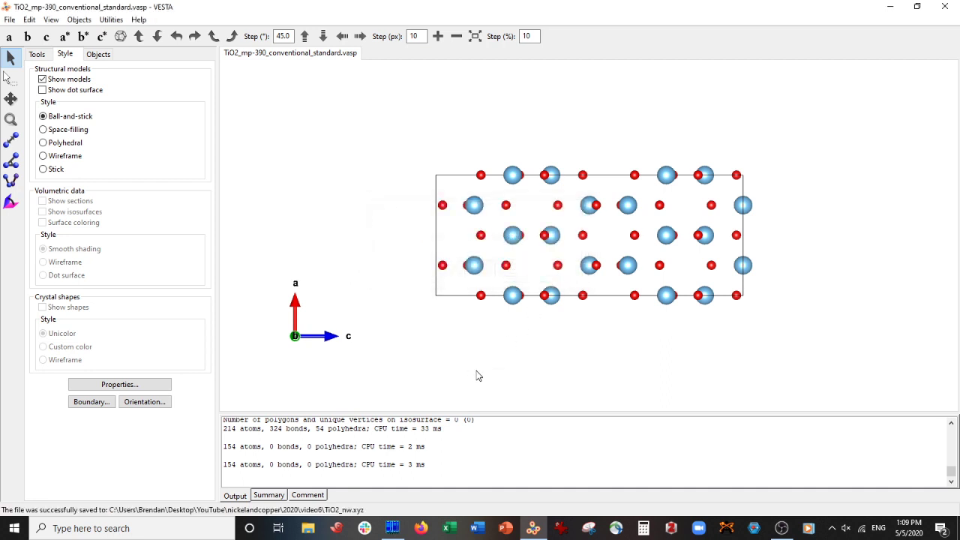
- Start a second export in VASP POSCAR format with the file name TiO2_nw.vasp
{"action": "left_click", "coordinate": [9, 19]}
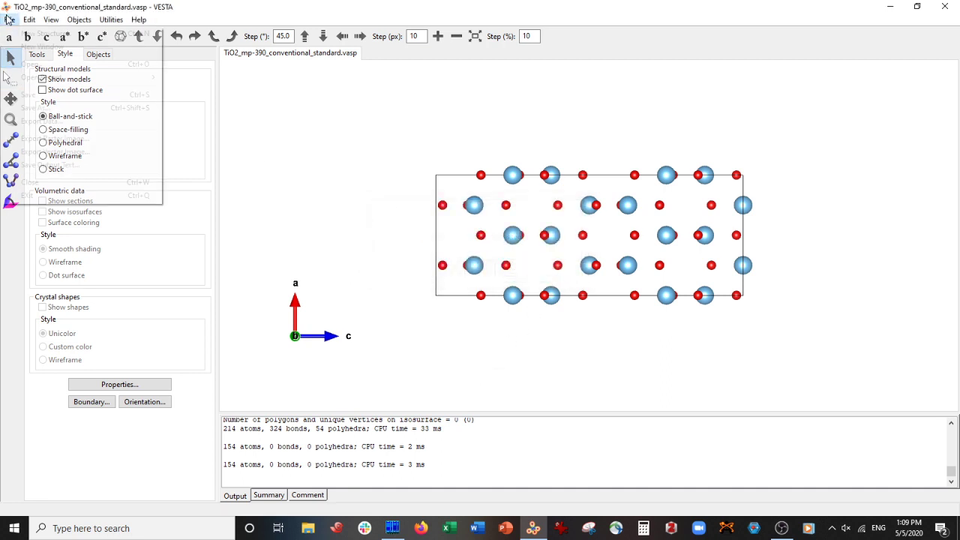
{"action": "left_click", "coordinate": [34, 121]}
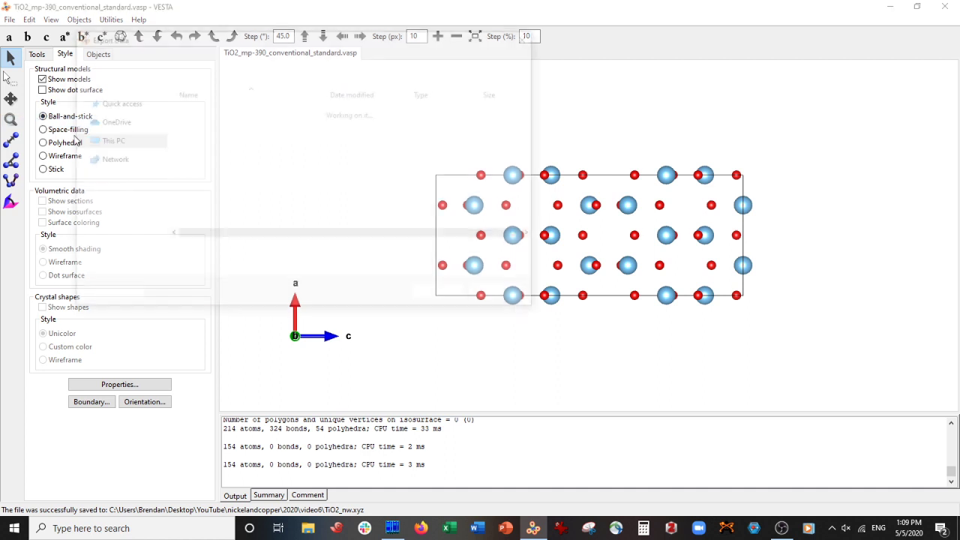
{"action": "left_click", "coordinate": [193, 270]}
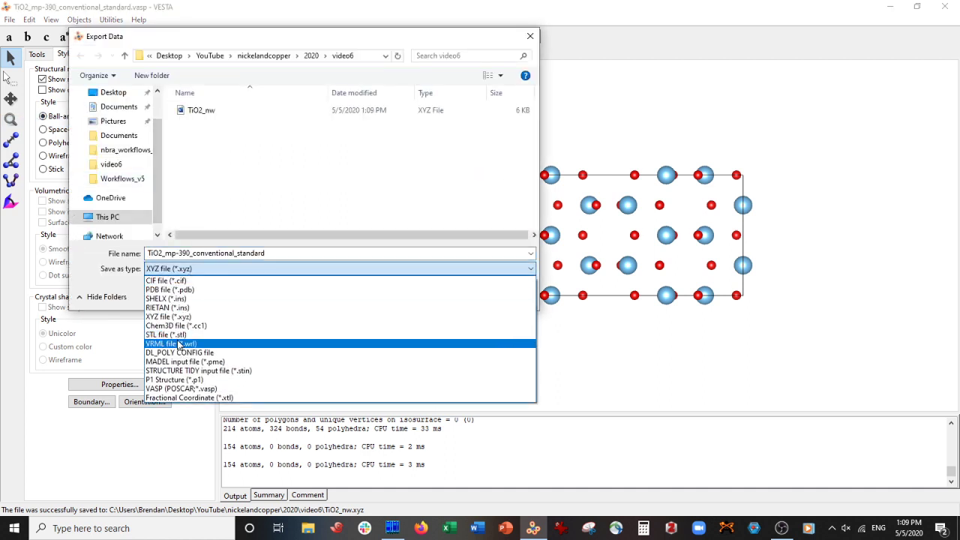
{"action": "left_click", "coordinate": [181, 389]}
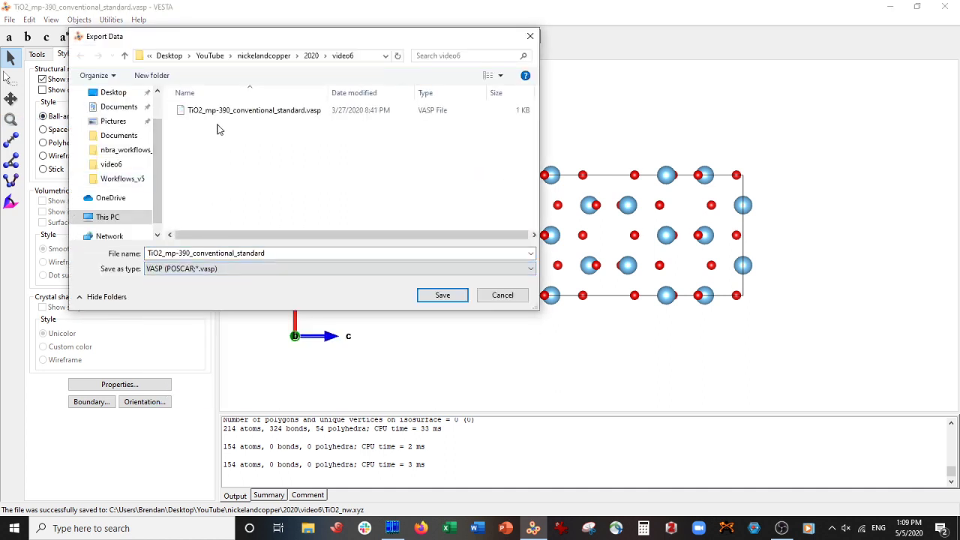
{"action": "double_click", "coordinate": [262, 254]}
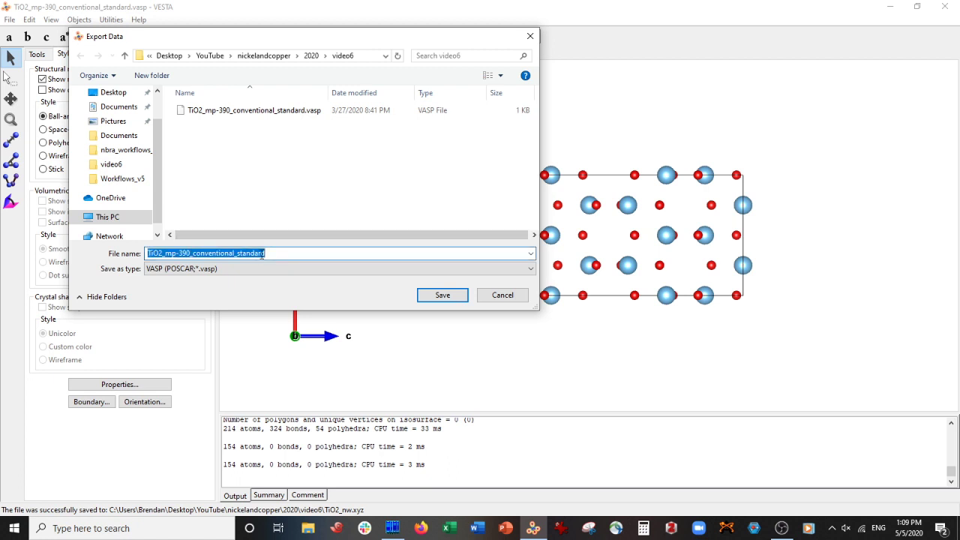
{"action": "type", "text": "TiO2"}
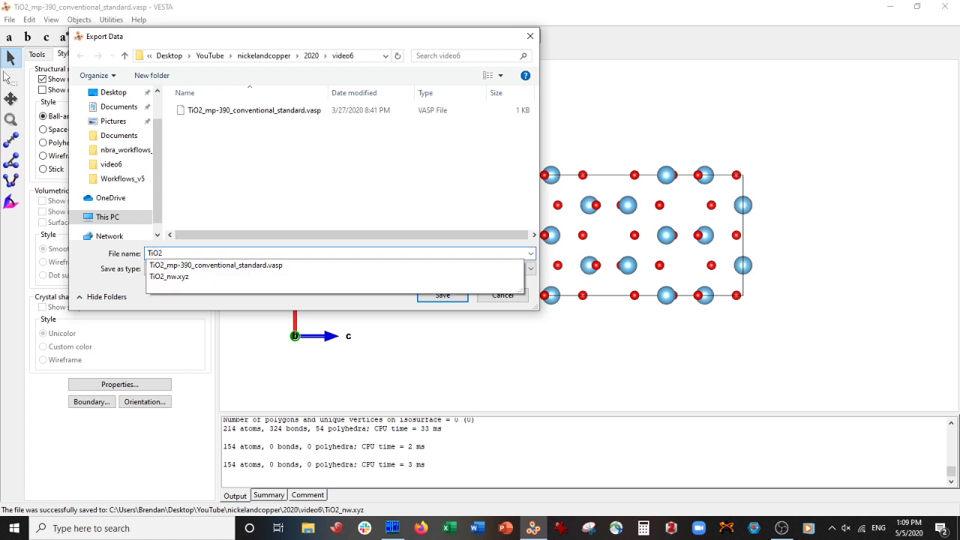
{"action": "type", "text": ".vasp"}
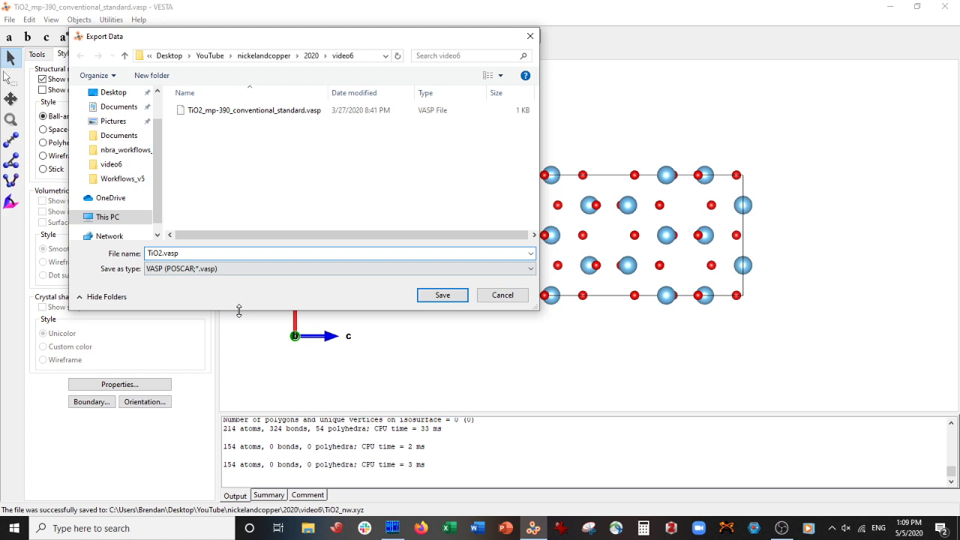
{"action": "key", "text": "Home"}
{"action": "key", "text": "Right"}
{"action": "key", "text": "Right"}
{"action": "key", "text": "Right"}
{"action": "key", "text": "Right"}
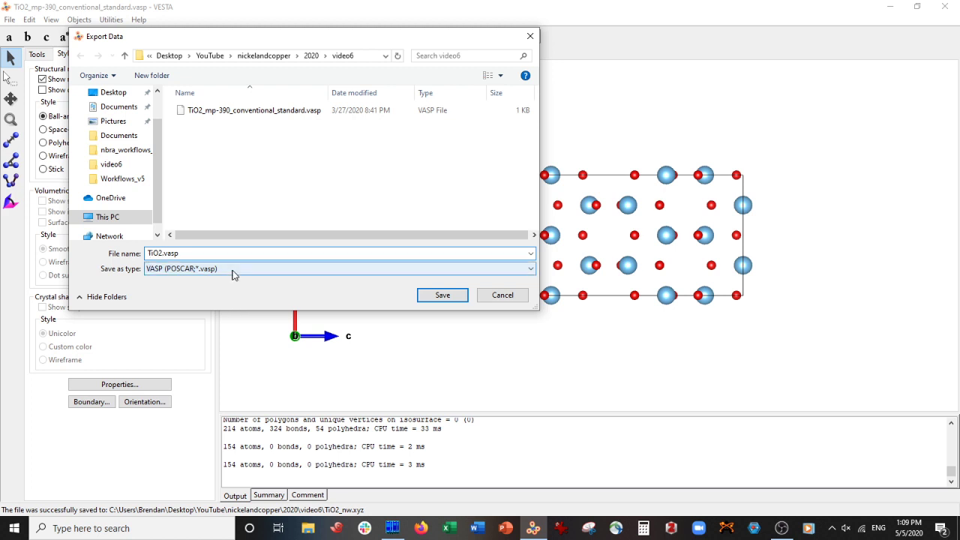
{"action": "type", "text": "_nw"}
{"action": "key", "text": "ctrl+a"}
- Save TiO2_nw.vasp with atom positions written as Cartesian coordinates
{"action": "left_click", "coordinate": [457, 297]}
{"action": "left_click", "coordinate": [125, 110]}
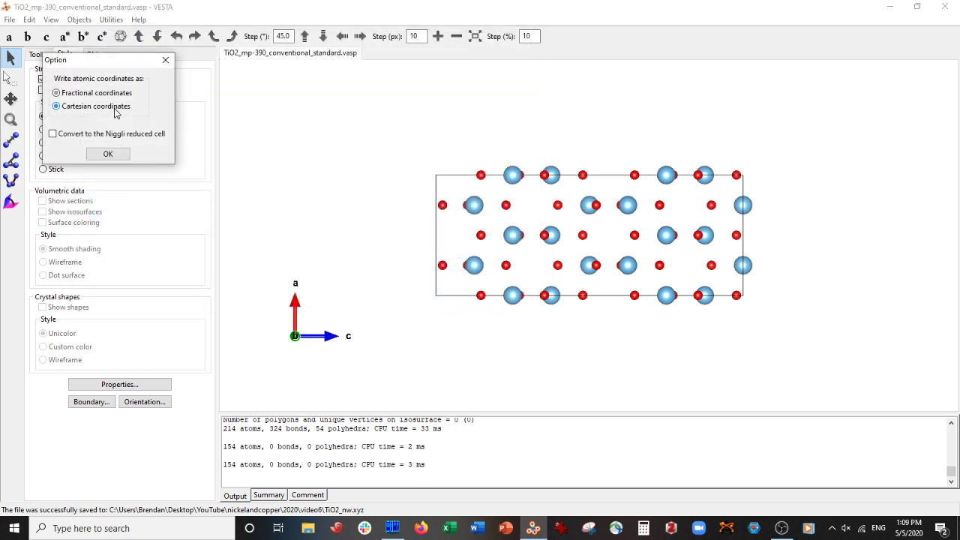
{"action": "left_click", "coordinate": [108, 153]}
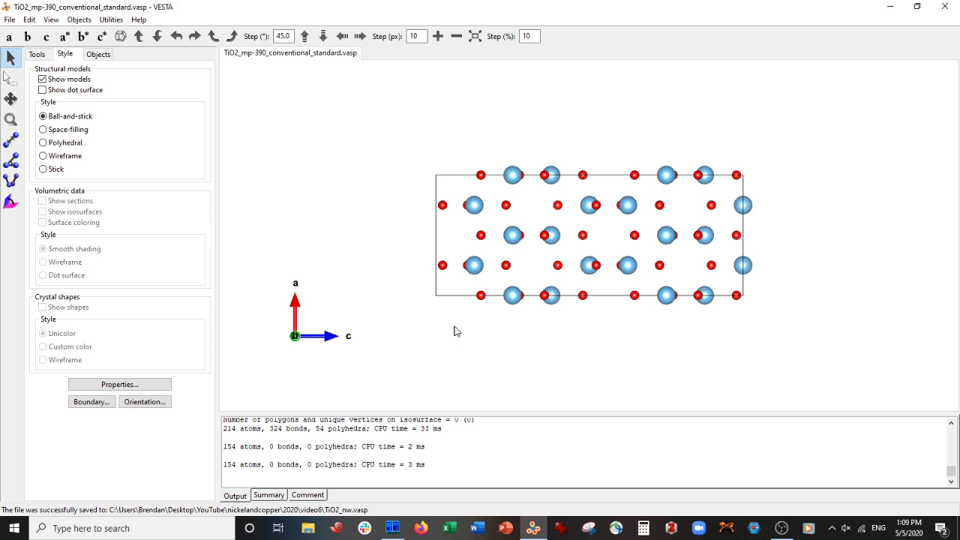
- Open TiO2_nw.xyz in Far Manager's editor and copy its atom coordinate lines
{"action": "left_click", "coordinate": [392, 528]}
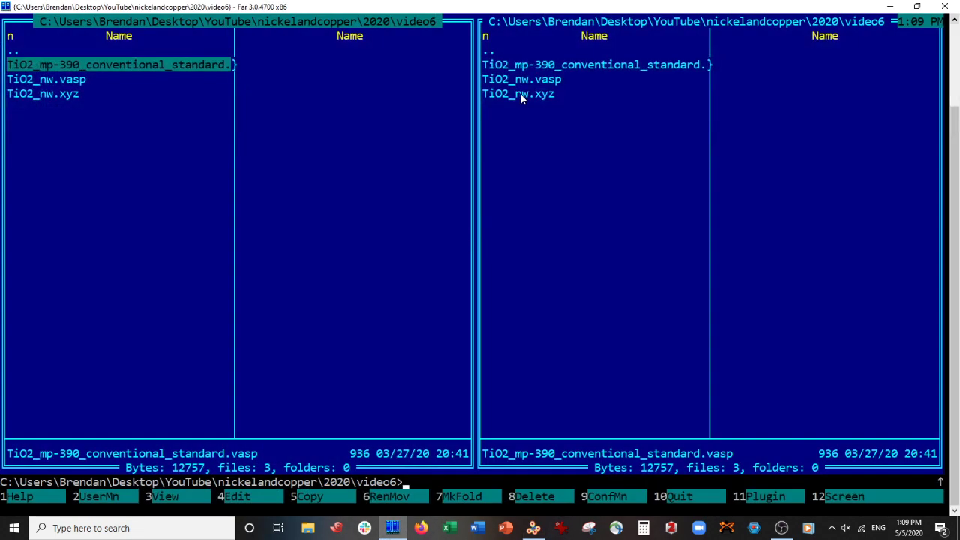
{"action": "left_click", "coordinate": [561, 94]}
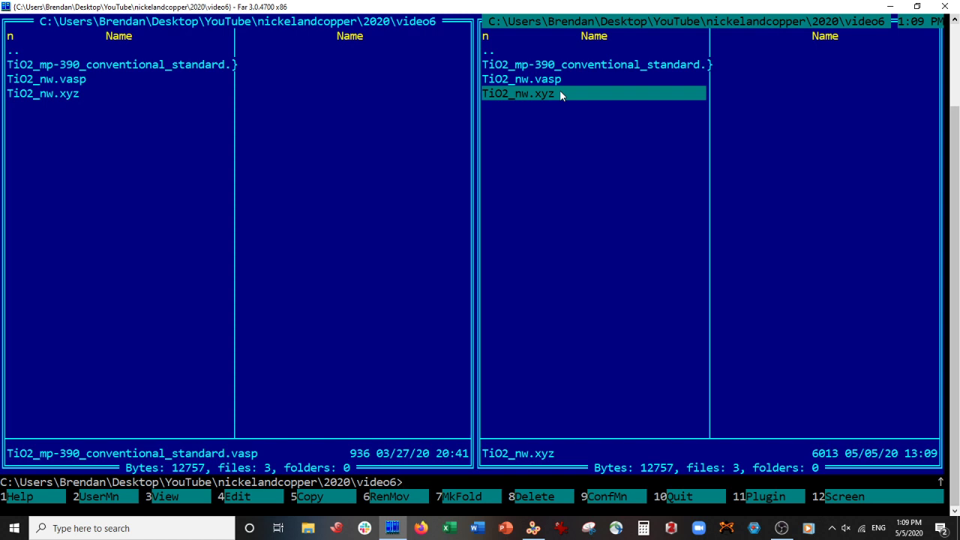
{"action": "key", "text": "F4"}
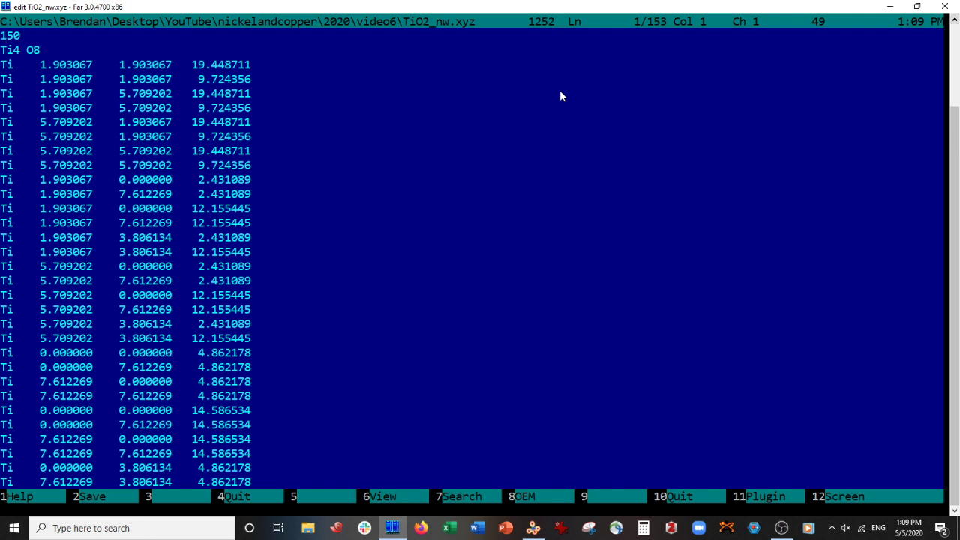
{"action": "key", "text": "shift+Down"}
{"action": "key", "text": "shift+Down"}
{"action": "key", "text": "shift+Page_Down"}
{"action": "key", "text": "shift+Page_Down"}
{"action": "key", "text": "shift+Page_Down"}
{"action": "key", "text": "shift+Page_Down"}
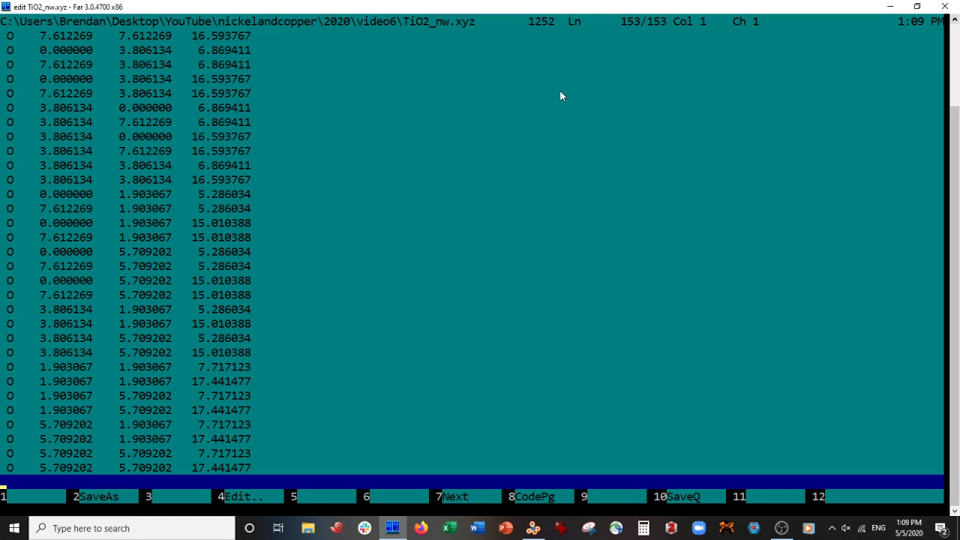
{"action": "key", "text": "ctrl+c"}
- Open TiO2_nw.vasp, delete all old coordinate lines after Cartesian, and paste the copied nanowire atom lines
{"action": "key", "text": "F10"}
{"action": "key", "text": "Up"}
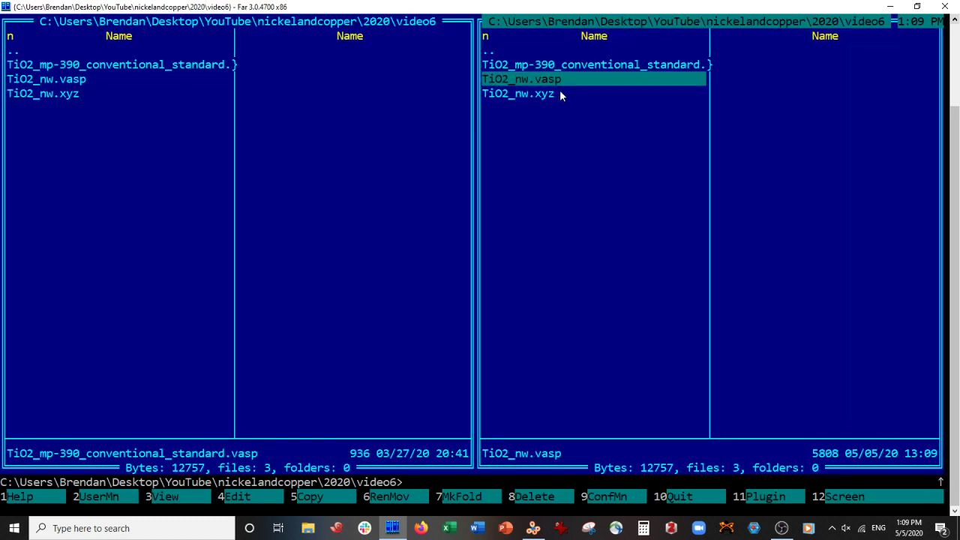
{"action": "key", "text": "F4"}
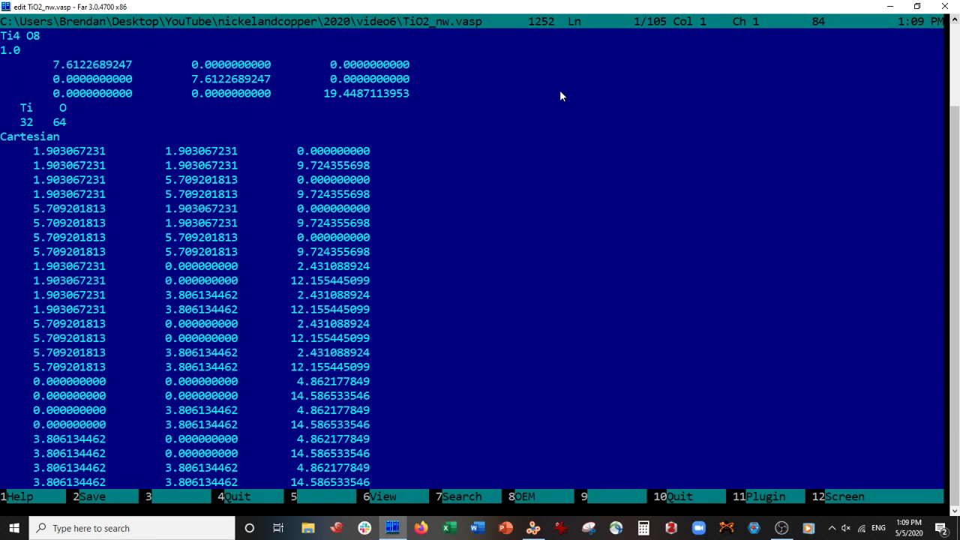
{"action": "key", "text": "Down"}
{"action": "key", "text": "Down"}
{"action": "key", "text": "Down"}
{"action": "key", "text": "Down"}
{"action": "key", "text": "Down"}
{"action": "key", "text": "Down"}
{"action": "key", "text": "Down"}
{"action": "key", "text": "Down"}
{"action": "key", "text": "ctrl+shift+End"}
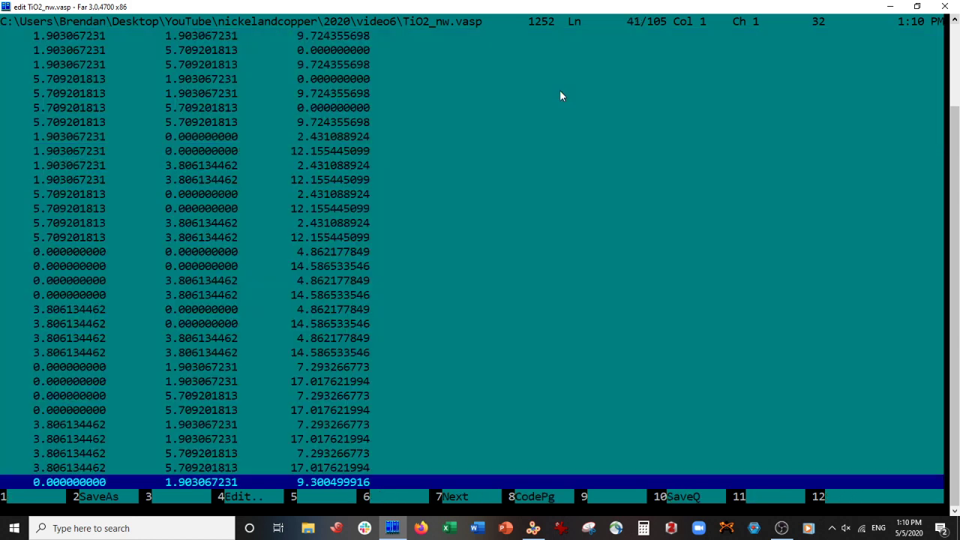
{"action": "key", "text": "Delete"}
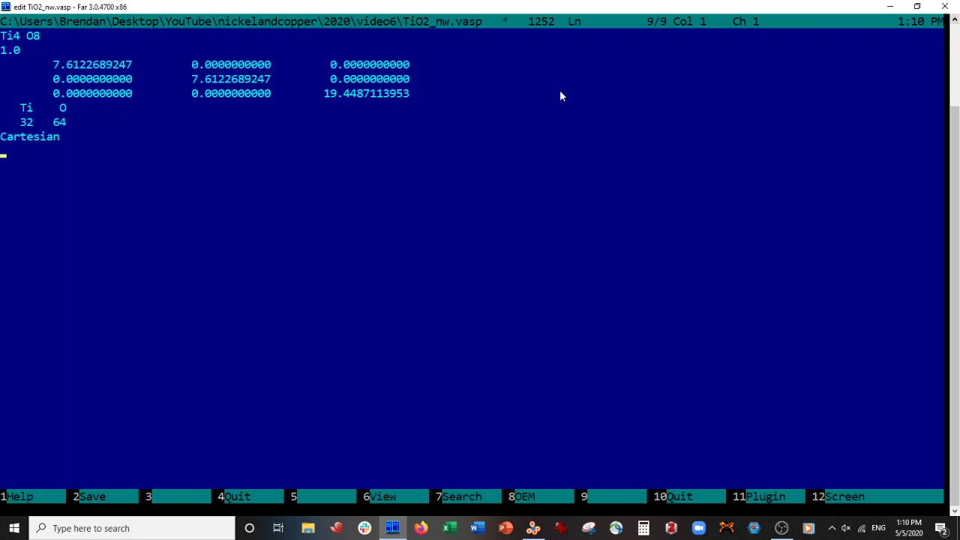
{"action": "key", "text": "ctrl"}
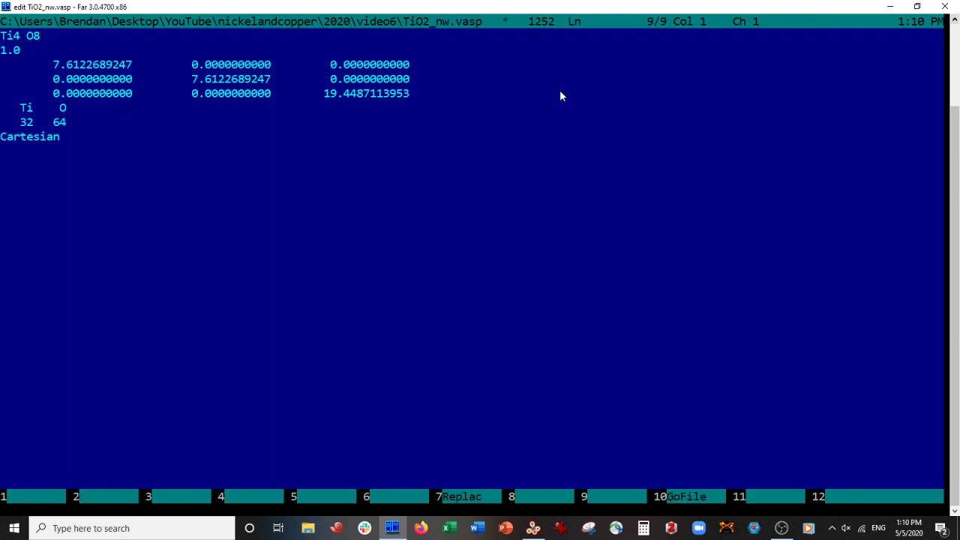
{"action": "key", "text": "ctrl+v"}
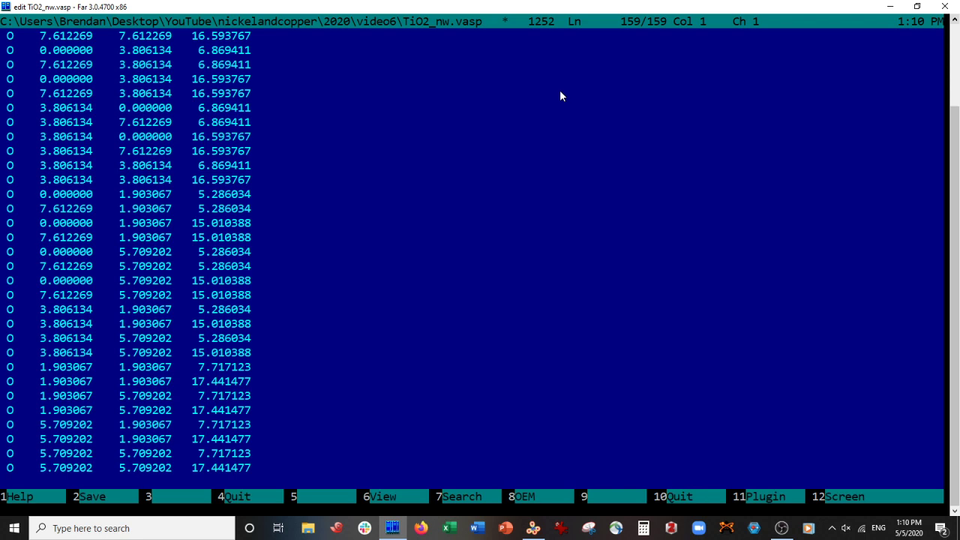
{"action": "scroll", "coordinate": [559, 96], "scroll_direction": "up", "scroll_amount": 20}
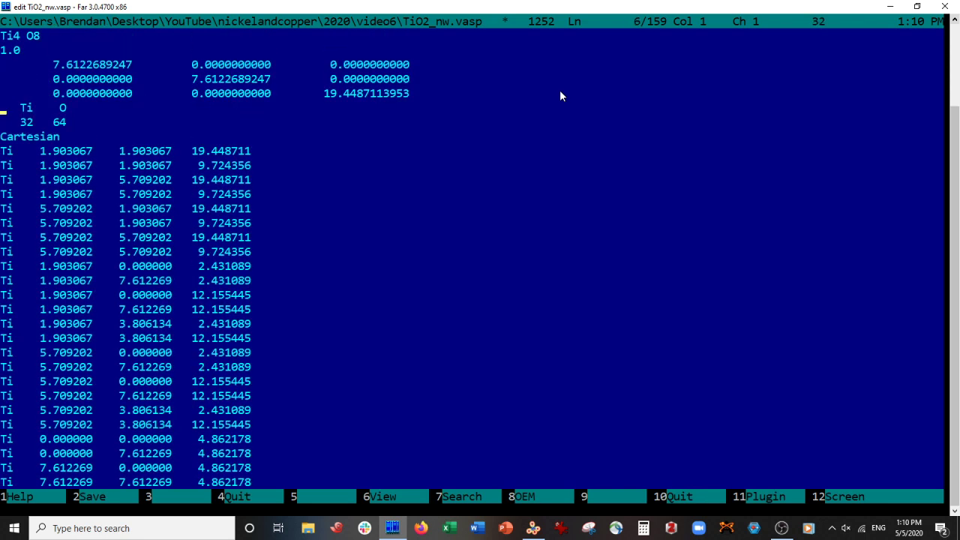
- Delete the old atom counts 32 and 64 on line 7
{"action": "key", "text": "Down"}
{"action": "key", "text": "Right"}
{"action": "key", "text": "Right"}
{"action": "key", "text": "Right"}
{"action": "key", "text": "Delete"}
{"action": "key", "text": "Delete"}
{"action": "key", "text": "Right"}
{"action": "key", "text": "Right"}
{"action": "key", "text": "Right"}
{"action": "key", "text": "Delete"}
{"action": "key", "text": "Delete"}
{"action": "key", "text": "Up"}
{"action": "key", "text": "Up"}
{"action": "key", "text": "Up"}
{"action": "key", "text": "Up"}
{"action": "key", "text": "Up"}
{"action": "key", "text": "Up"}
- Change the title line from Ti4 O8 to TiO2_nw
{"action": "key", "text": "Left"}
{"action": "key", "text": "Left"}
{"action": "key", "text": "BackSpace"}
{"action": "key", "text": "BackSpace"}
{"action": "key", "text": "Delete"}
{"action": "key", "text": "Delete"}
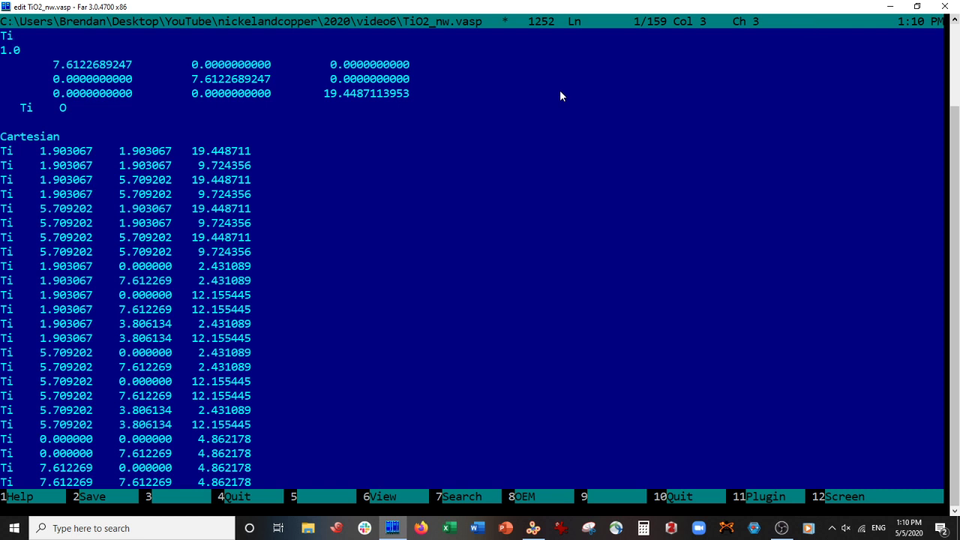
{"action": "type", "text": "O2_nw"}
{"action": "key", "text": "Down"}
{"action": "key", "text": "Down"}
{"action": "key", "text": "Down"}
{"action": "key", "text": "Down"}
{"action": "key", "text": "Down"}
- Page through the atom list to find where the Ti lines end, at line 58
{"action": "key", "text": "Down"}
{"action": "key", "text": "Down"}
{"action": "key", "text": "Down"}
{"action": "key", "text": "Left"}
{"action": "key", "text": "Left"}
{"action": "key", "text": "Left"}
{"action": "key", "text": "Left"}
{"action": "key", "text": "Left"}
{"action": "key", "text": "Left"}
{"action": "key", "text": "Down"}
{"action": "key", "text": "Down"}
{"action": "key", "text": "Page_Down"}
{"action": "key", "text": "Page_Down"}
{"action": "key", "text": "Up"}
{"action": "key", "text": "Up"}
{"action": "key", "text": "Up"}
{"action": "key", "text": "Up"}
{"action": "key", "text": "Up"}
{"action": "key", "text": "Up"}
{"action": "key", "text": "Up"}
{"action": "key", "text": "Up"}
{"action": "key", "text": "Up"}
{"action": "key", "text": "Up"}
{"action": "key", "text": "Up"}
{"action": "key", "text": "Up"}
{"action": "key", "text": "Up"}
{"action": "key", "text": "Up"}
{"action": "key", "text": "Up"}
{"action": "key", "text": "Up"}
{"action": "key", "text": "Up"}
{"action": "key", "text": "Up"}
{"action": "key", "text": "Up"}
{"action": "key", "text": "Up"}
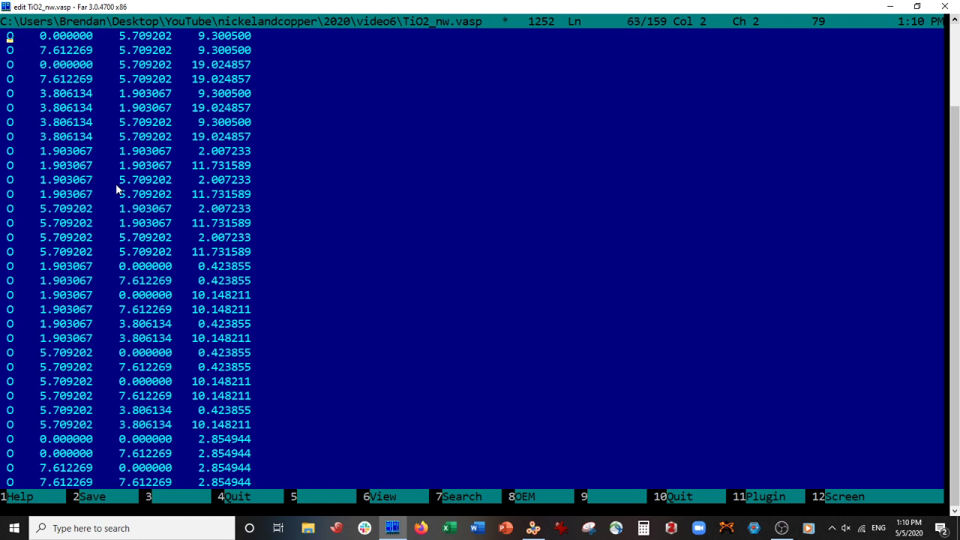
{"action": "key", "text": "Down"}
{"action": "key", "text": "Down"}
{"action": "key", "text": "Down"}
{"action": "key", "text": "Down"}
{"action": "key", "text": "Down"}
{"action": "key", "text": "Down"}
{"action": "key", "text": "Down"}
{"action": "key", "text": "Down"}
{"action": "key", "text": "Down"}
{"action": "key", "text": "Down"}
{"action": "key", "text": "Down"}
{"action": "key", "text": "Down"}
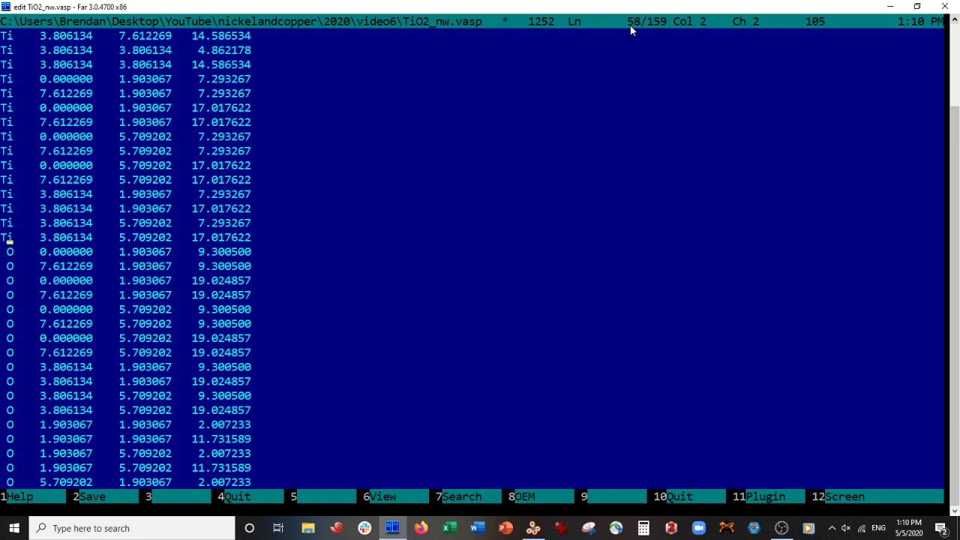
- Compute 58 - 9 + 1 = 50 in Calculator to get the Ti atom count
{"action": "left_click", "coordinate": [643, 528]}
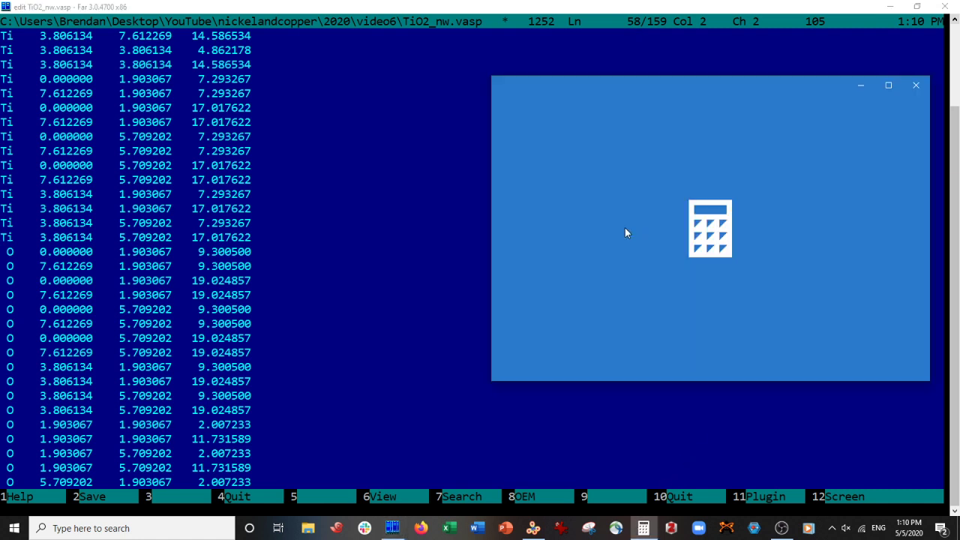
{"action": "type", "text": "58 "}
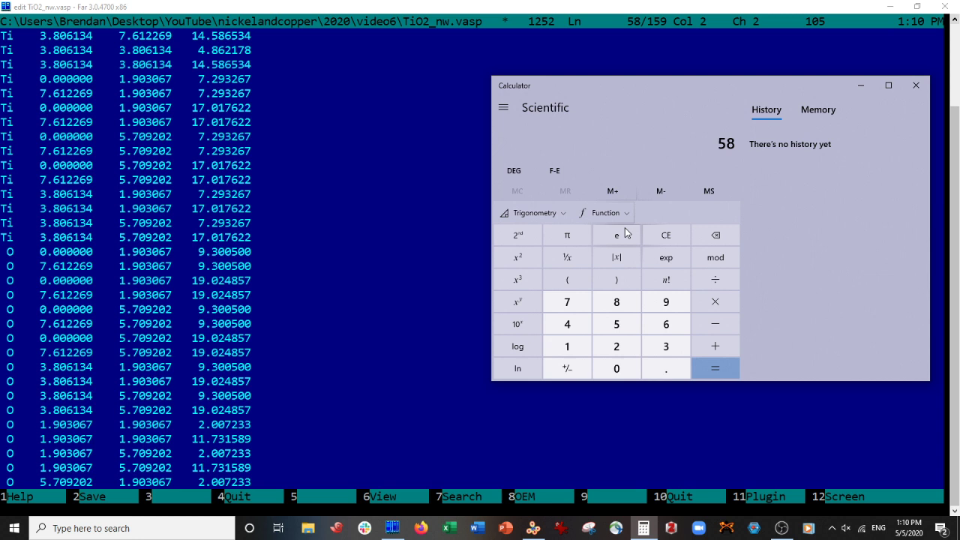
{"action": "type", "text": "- 9"}
{"action": "key", "text": "Return"}
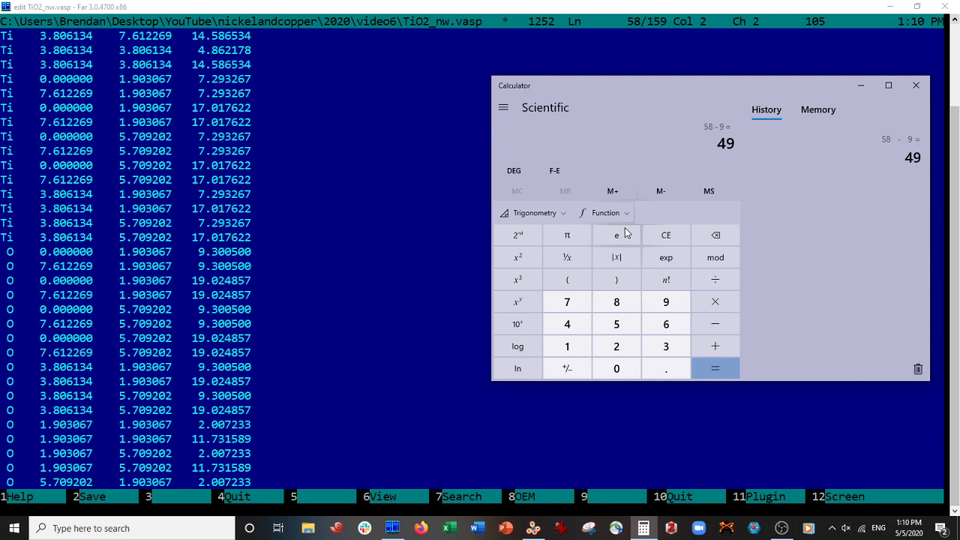
{"action": "type", "text": "+ 1"}
{"action": "key", "text": "Return"}
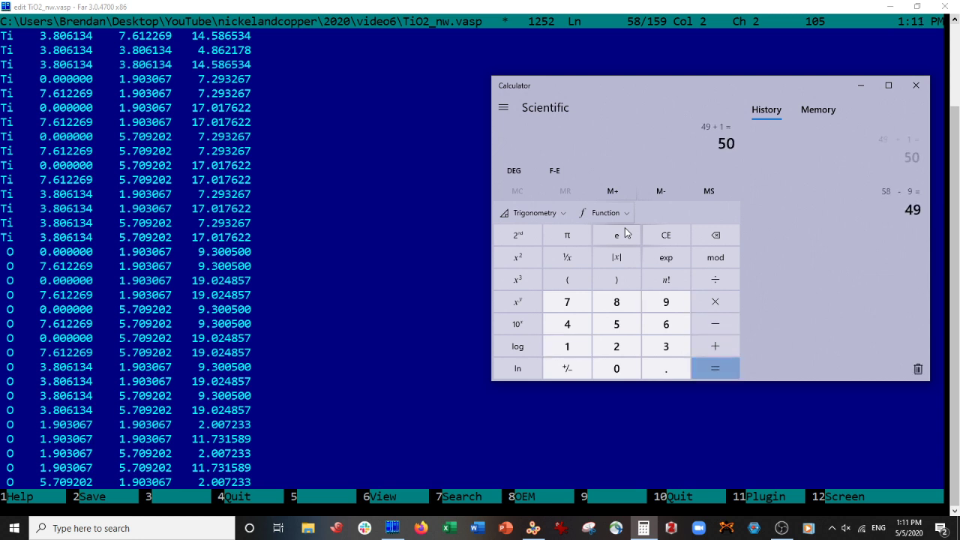
- Enter the atom counts '50 100' on the empty counts line of the file header
{"action": "left_click", "coordinate": [915, 85]}
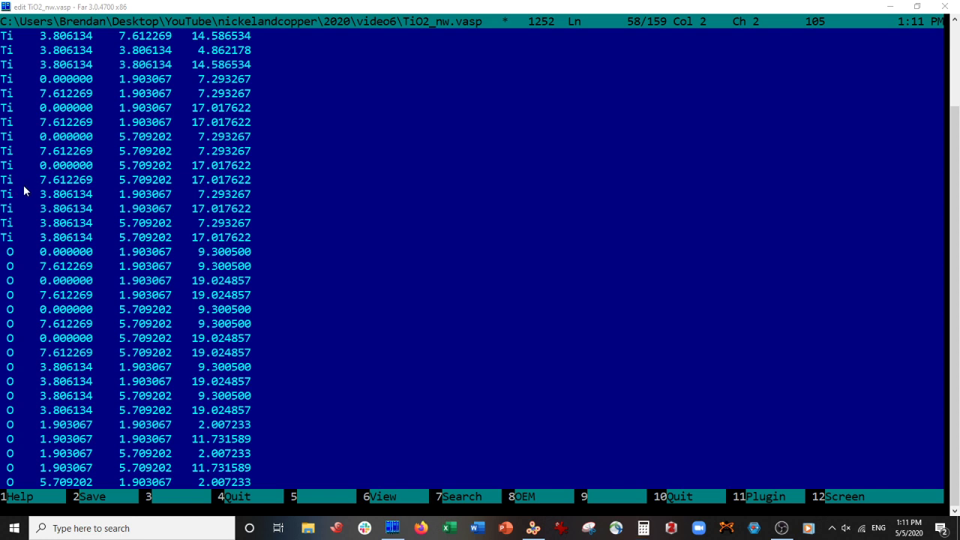
{"action": "key", "text": "Up"}
{"action": "key", "text": "Up"}
{"action": "key", "text": "Up"}
{"action": "key", "text": "Up"}
{"action": "key", "text": "Up"}
{"action": "key", "text": "Up"}
{"action": "key", "text": "Up"}
{"action": "key", "text": "Up"}
{"action": "key", "text": "Up"}
{"action": "key", "text": "Up"}
{"action": "key", "text": "Up"}
{"action": "key", "text": "Up"}
{"action": "key", "text": "Up"}
{"action": "key", "text": "Up"}
{"action": "key", "text": "Up"}
{"action": "key", "text": "Up"}
{"action": "key", "text": "Up"}
{"action": "key", "text": "Up"}
{"action": "key", "text": "Up"}
{"action": "key", "text": "Up"}
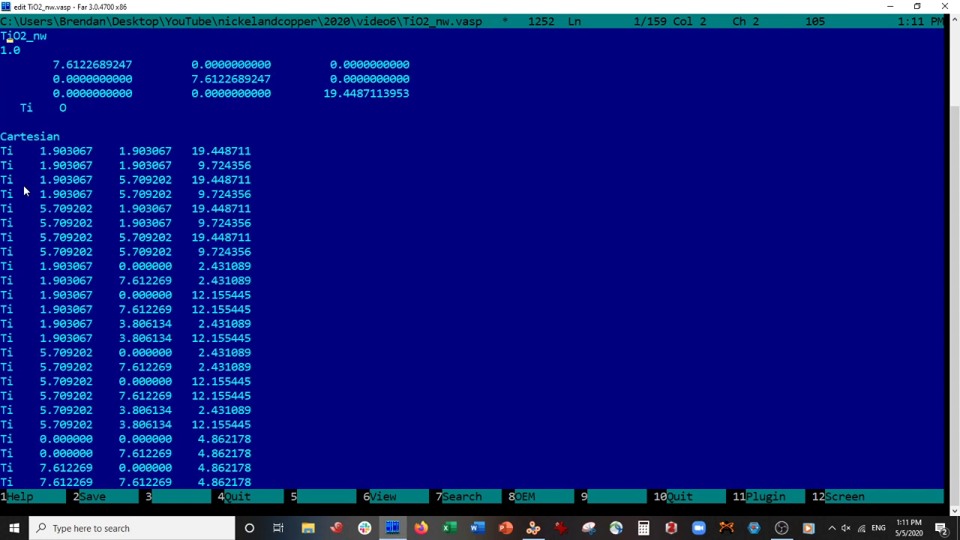
{"action": "left_click", "coordinate": [27, 123]}
{"action": "type", "text": "50   100"}
- Block-select and delete the element-label column from the coordinate lines
{"action": "key", "text": "Down"}
{"action": "key", "text": "Left"}
{"action": "key", "text": "Left"}
{"action": "key", "text": "Left"}
{"action": "key", "text": "Left"}
{"action": "key", "text": "Left"}
{"action": "key", "text": "Left"}
{"action": "key", "text": "Left"}
{"action": "key", "text": "Left"}
{"action": "key", "text": "Left"}
{"action": "key", "text": "Left"}
{"action": "key", "text": "alt+shift+Right"}
{"action": "key", "text": "alt+shift+Right"}
{"action": "key", "text": "alt+shift+Down"}
{"action": "key", "text": "alt+shift+Down"}
{"action": "key", "text": "alt+shift+Down"}
{"action": "key", "text": "alt+shift+Down"}
{"action": "key", "text": "alt+shift+Down"}
{"action": "key", "text": "alt+shift+Down"}
{"action": "key", "text": "alt+shift+Down"}
{"action": "key", "text": "alt+shift+Down"}
{"action": "key", "text": "alt+shift+Down"}
{"action": "key", "text": "alt+shift+Down"}
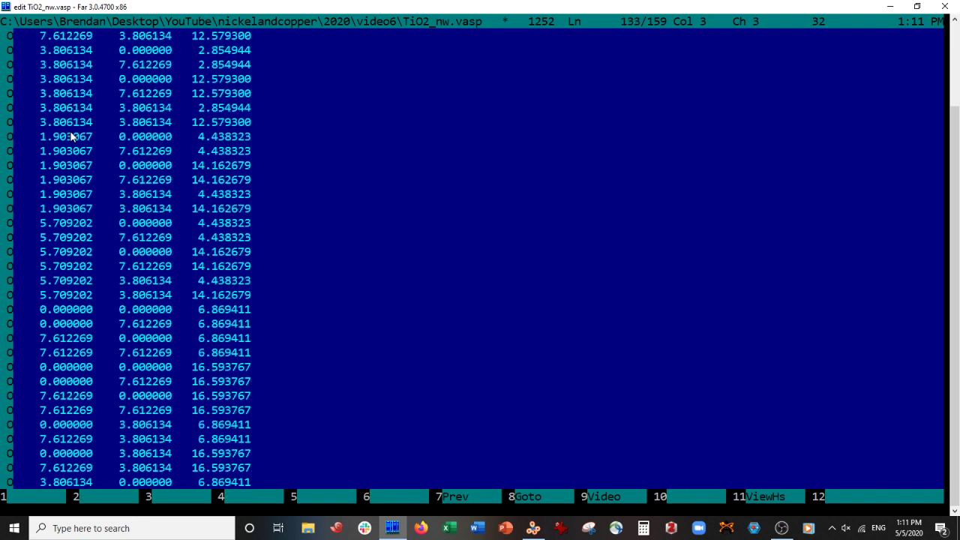
{"action": "key", "text": "Delete"}
{"action": "key", "text": "Up"}
{"action": "key", "text": "Up"}
{"action": "key", "text": "Up"}
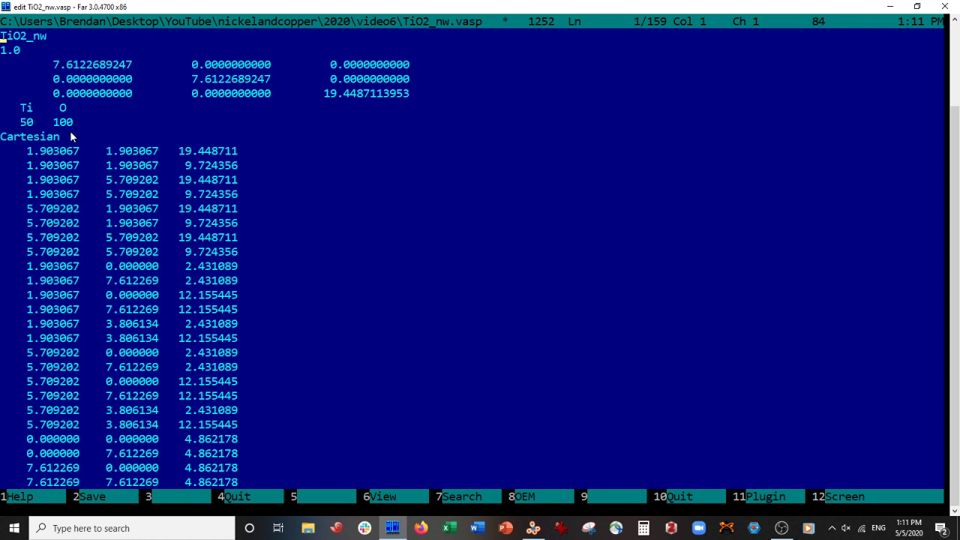
{"action": "key", "text": "Down"}
- Move the cursor to the lattice vector rows of TiO2_nw.vasp
{"action": "left_click", "coordinate": [59, 79]}
- Change the a lattice length from 7.6122689247 to 22.6122689247
{"action": "key", "text": "Up"}
{"action": "key", "text": "Delete"}
{"action": "key", "text": "BackSpace"}
{"action": "type", "text": "22"}
{"action": "key", "text": "Down"}
- Change the b lattice length to 22.6122689247 and save TiO2_nw.vasp
{"action": "key", "text": "Right"}
{"action": "key", "text": "Right"}
{"action": "key", "text": "Right"}
{"action": "key", "text": "Right"}
{"action": "key", "text": "Right"}
{"action": "key", "text": "Right"}
{"action": "key", "text": "Right"}
{"action": "key", "text": "Right"}
{"action": "key", "text": "Right"}
{"action": "key", "text": "Right"}
{"action": "key", "text": "Right"}
{"action": "key", "text": "Right"}
{"action": "key", "text": "Right"}
{"action": "key", "text": "Right"}
{"action": "key", "text": "Right"}
{"action": "key", "text": "Right"}
{"action": "key", "text": "Right"}
{"action": "key", "text": "Right"}
{"action": "key", "text": "Right"}
{"action": "key", "text": "Right"}
{"action": "key", "text": "Delete"}
{"action": "key", "text": "Delete"}
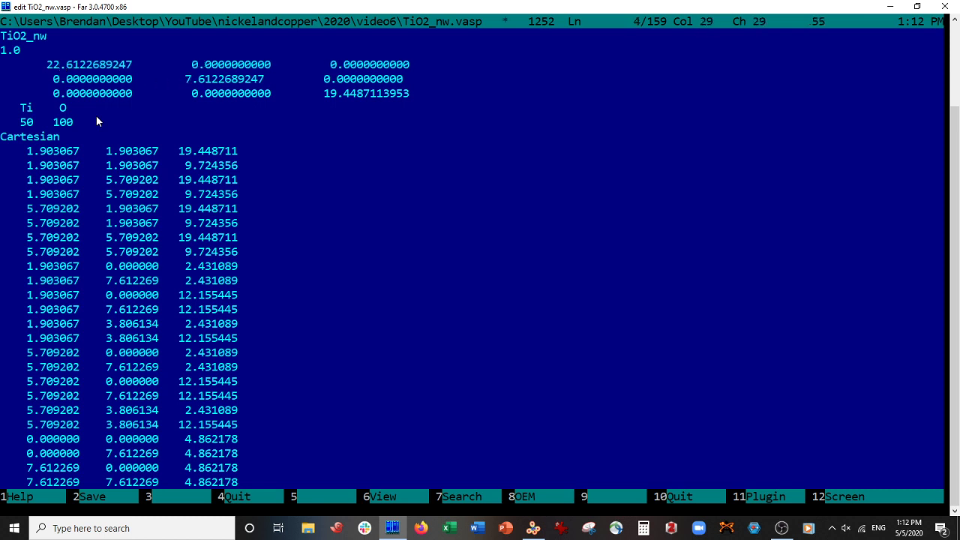
{"action": "type", "text": "22"}
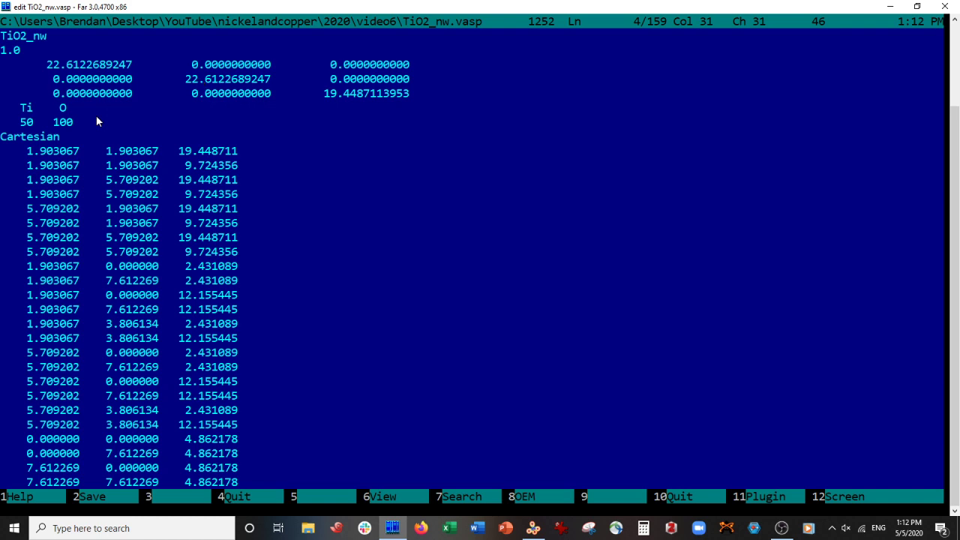
{"action": "key", "text": "F2"}
{"action": "key", "text": "Escape"}
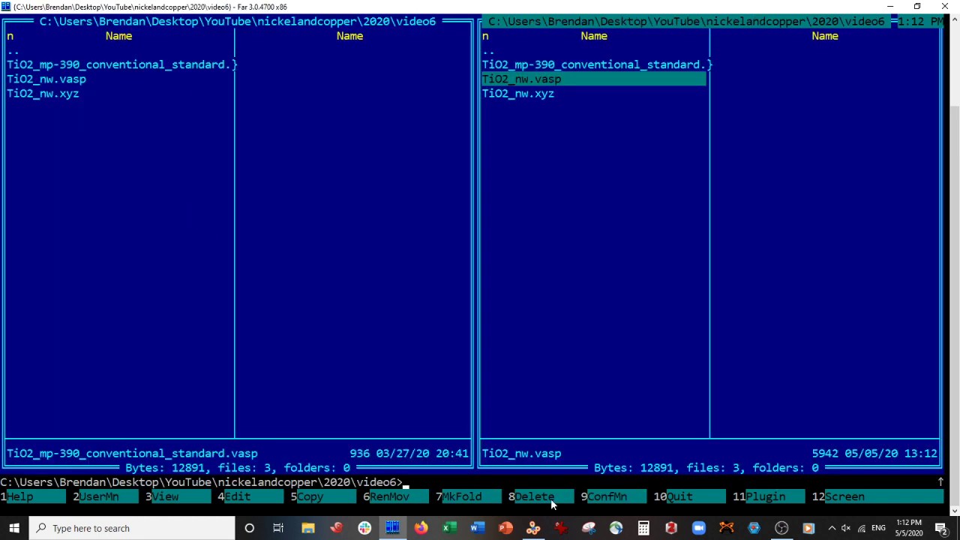
- Open TiO2_nw.vasp in a new VESTA tab
{"action": "left_click", "coordinate": [533, 528]}
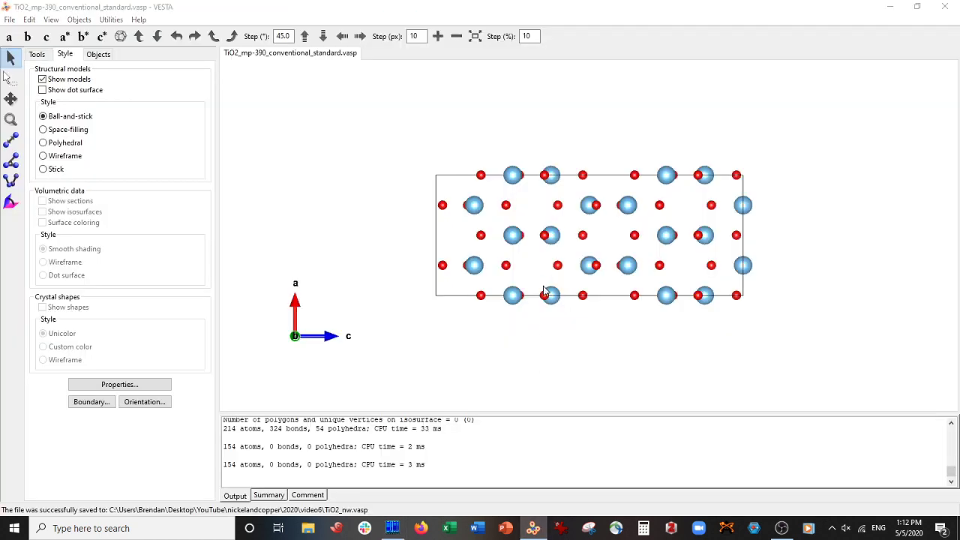
{"action": "key", "text": "ctrl+o"}
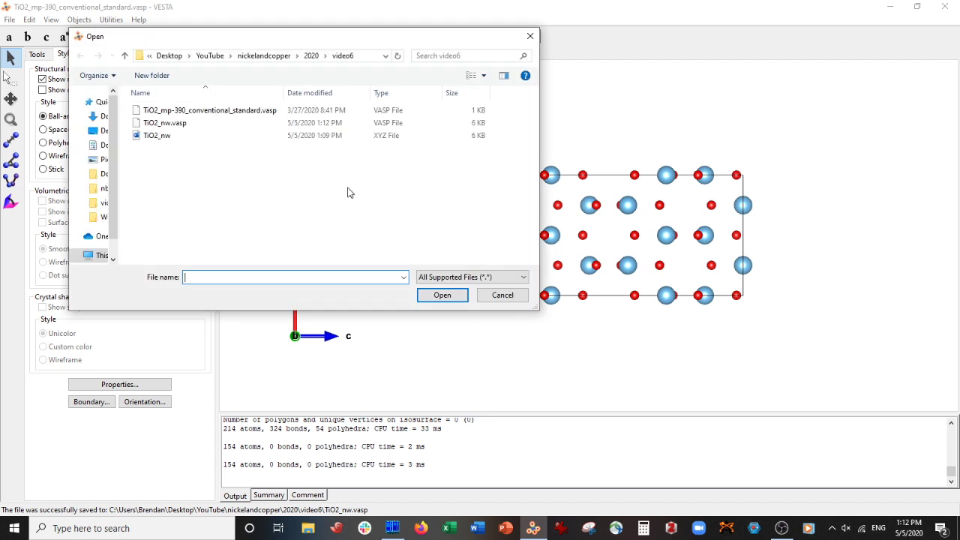
{"action": "left_click", "coordinate": [169, 123]}
{"action": "left_click", "coordinate": [443, 296]}
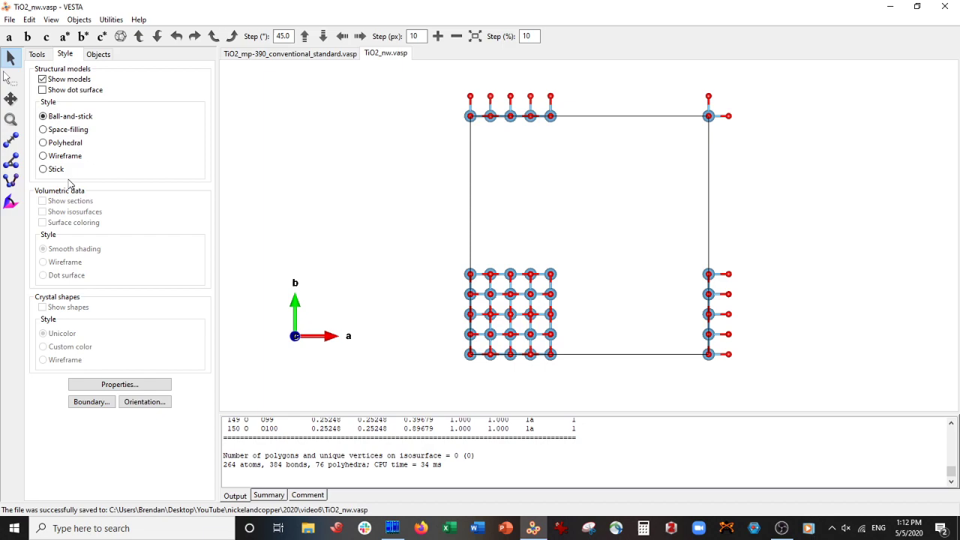
- Rotate the nanowire between the c–b and a–b views
{"action": "left_click_drag", "start_coordinate": [263, 158], "coordinate": [640, 164]}
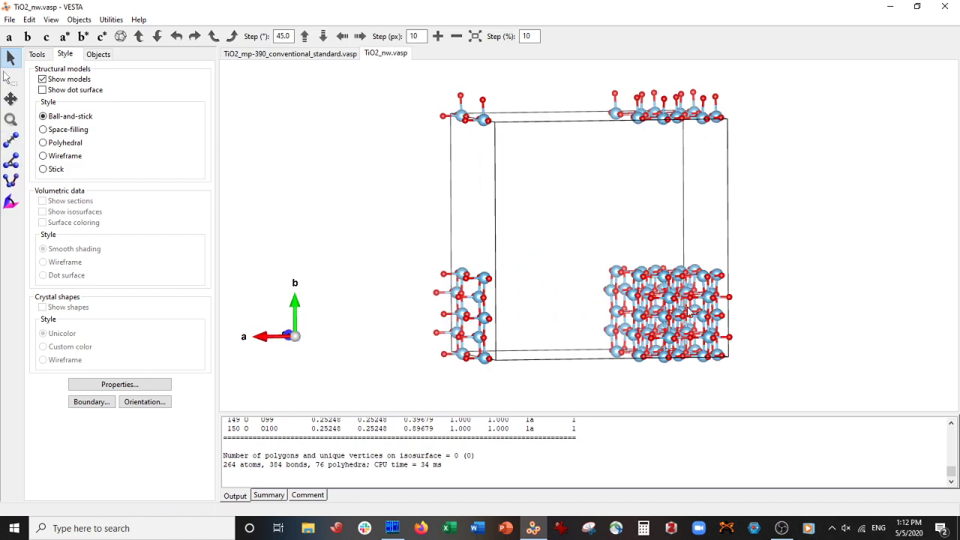
{"action": "left_click_drag", "start_coordinate": [690, 312], "coordinate": [670, 310]}
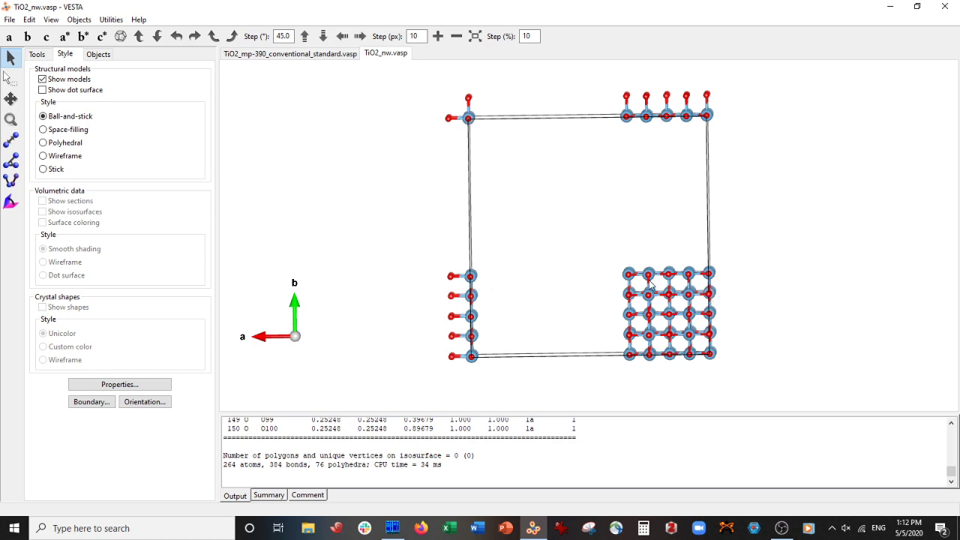
{"action": "left_click_drag", "start_coordinate": [842, 232], "coordinate": [676, 243]}
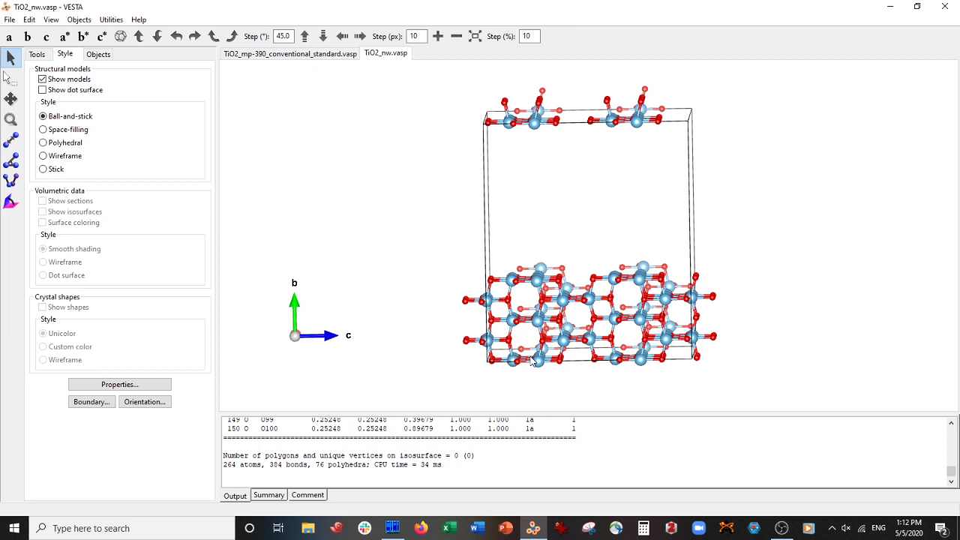
{"action": "mouse_move", "coordinate": [396, 528]}
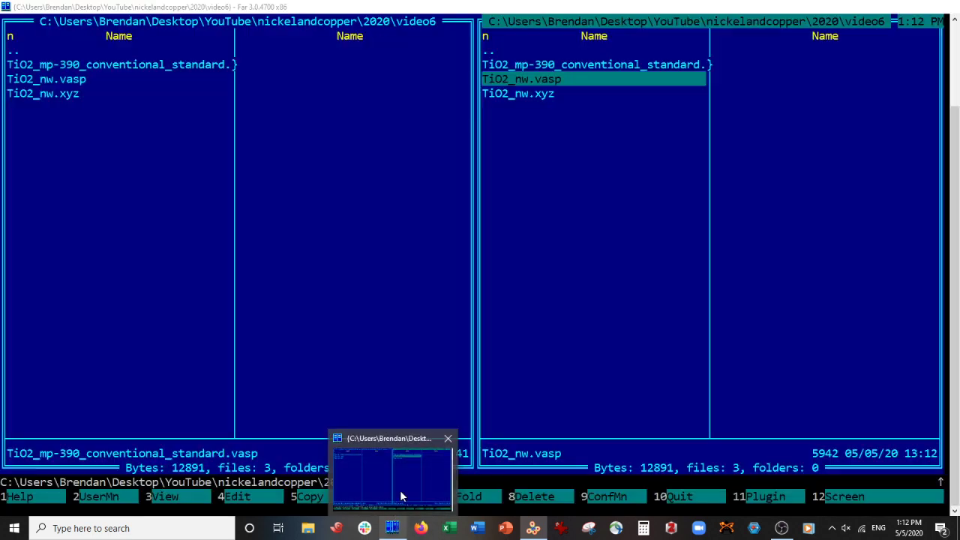
{"action": "left_click", "coordinate": [399, 489]}
{"action": "key", "text": "F4"}
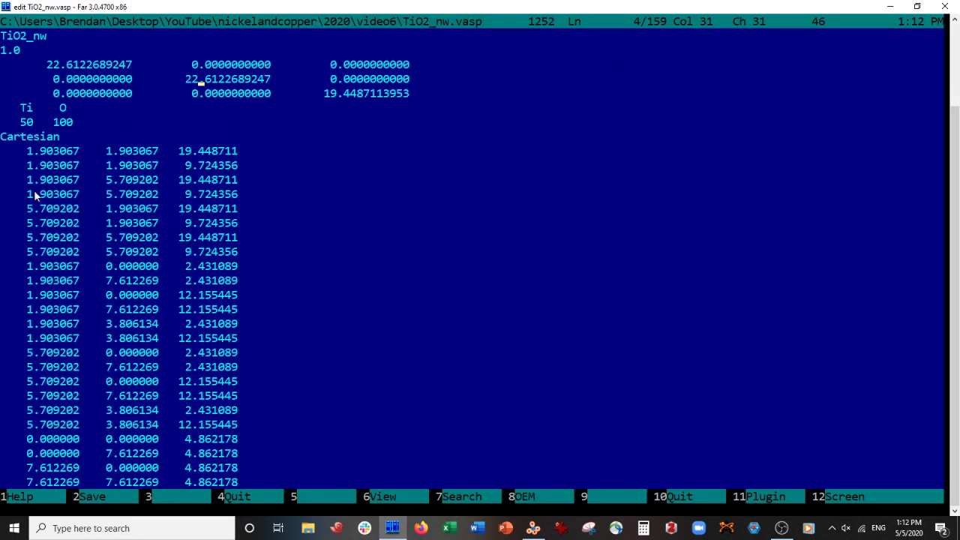
{"action": "key", "text": "F10"}
{"action": "left_click", "coordinate": [570, 94]}
{"action": "key", "text": "F4"}
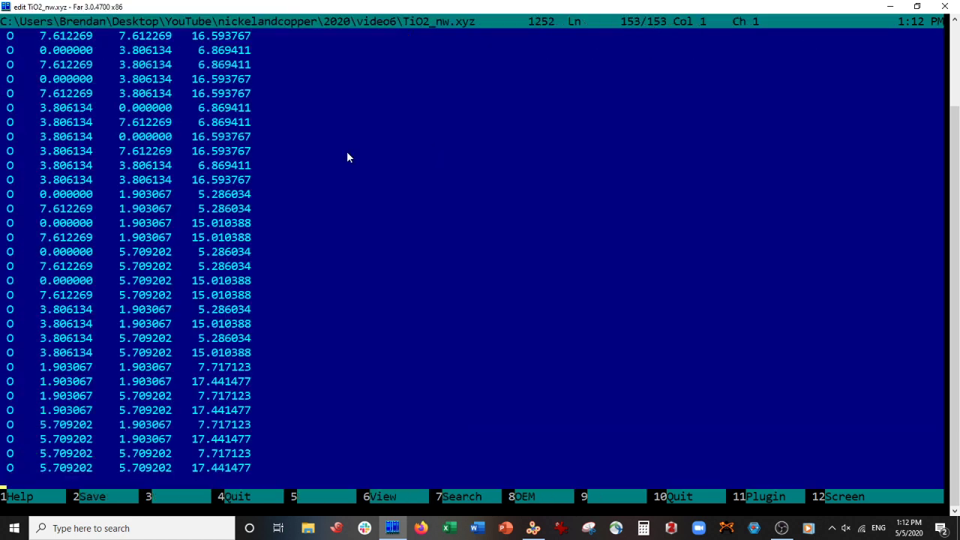
{"action": "scroll", "coordinate": [13, 156], "scroll_direction": "up", "scroll_amount": 7}
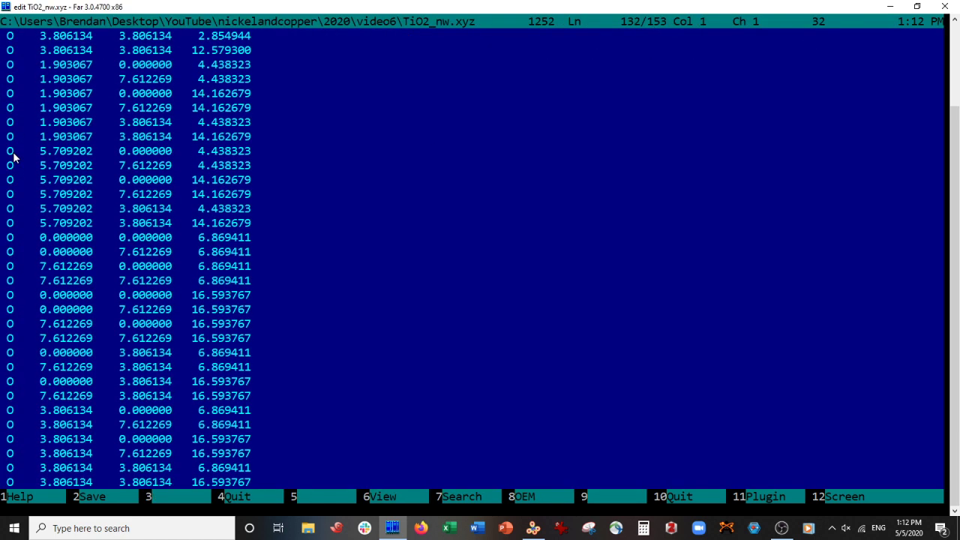
{"action": "scroll", "coordinate": [13, 156], "scroll_direction": "up", "scroll_amount": 20}
{"action": "key", "text": "F10"}
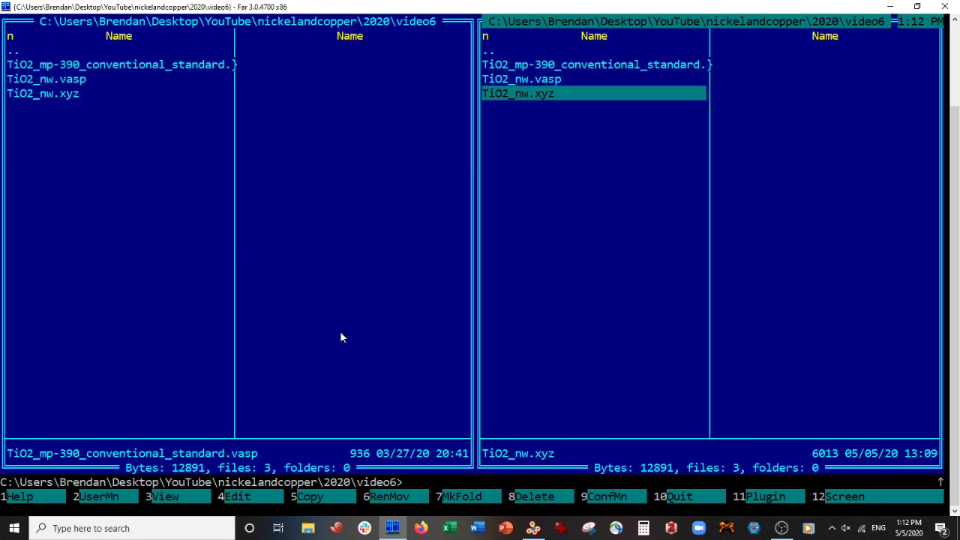
- Set the boundary z(max) to 2 and apply it to draw two cells along c
{"action": "left_click", "coordinate": [533, 528]}
{"action": "left_click_drag", "start_coordinate": [541, 368], "coordinate": [126, 277]}
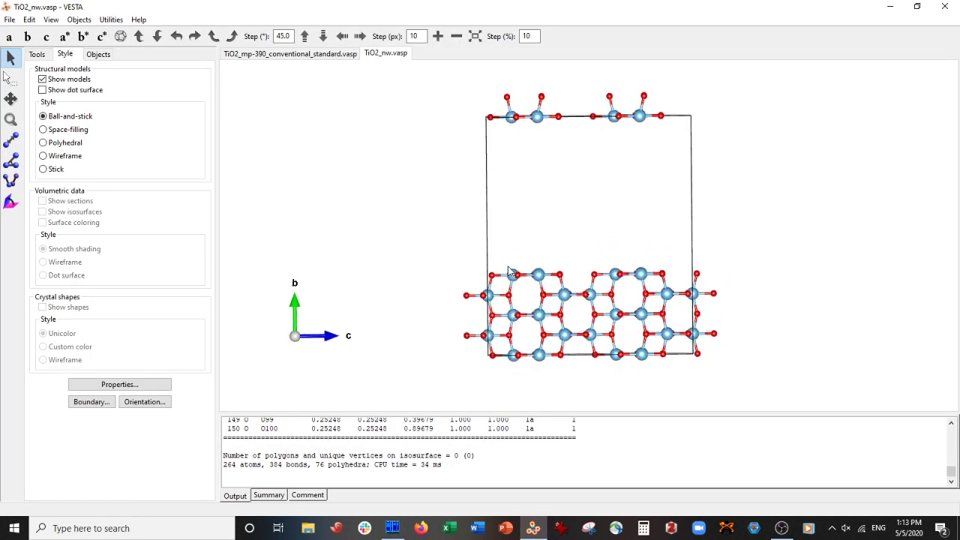
{"action": "left_click_drag", "start_coordinate": [386, 292], "coordinate": [402, 291]}
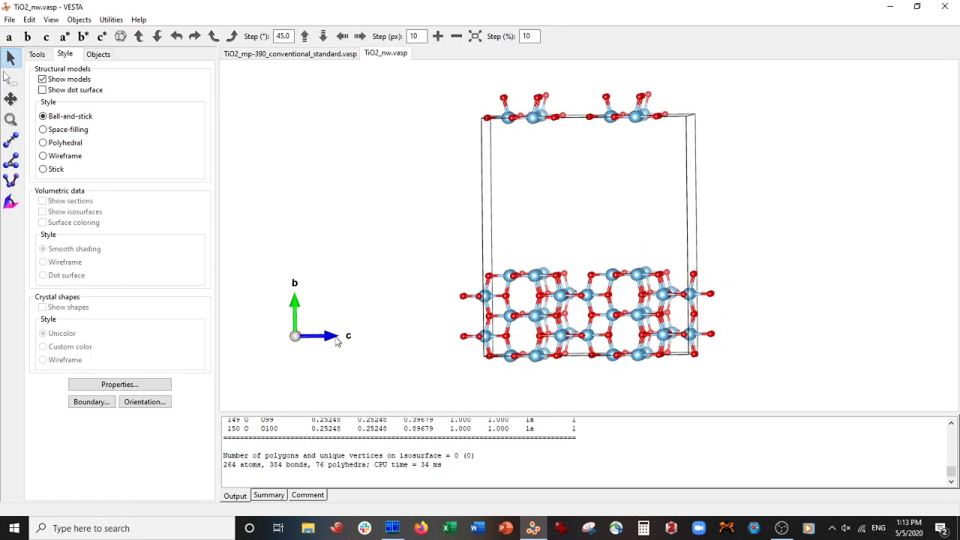
{"action": "left_click", "coordinate": [91, 402]}
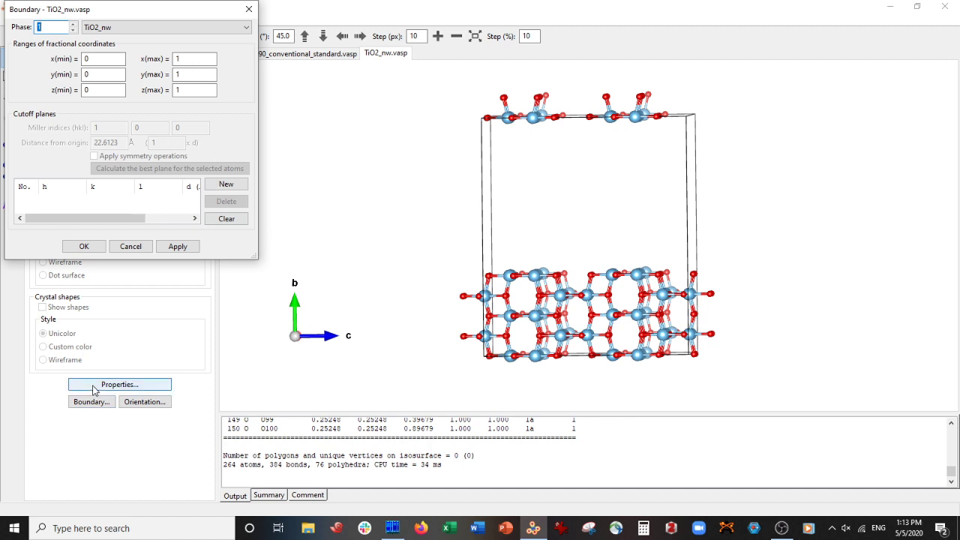
{"action": "double_click", "coordinate": [191, 90]}
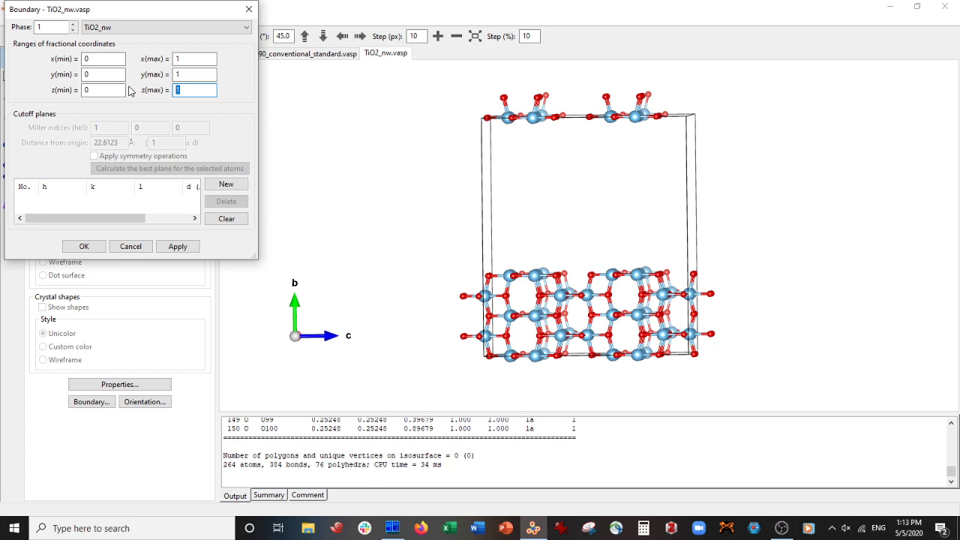
{"action": "type", "text": "2"}
{"action": "left_click", "coordinate": [177, 246]}
- Delete the stray top atom row and the lone right-hand atom column
{"action": "left_click", "coordinate": [85, 247]}
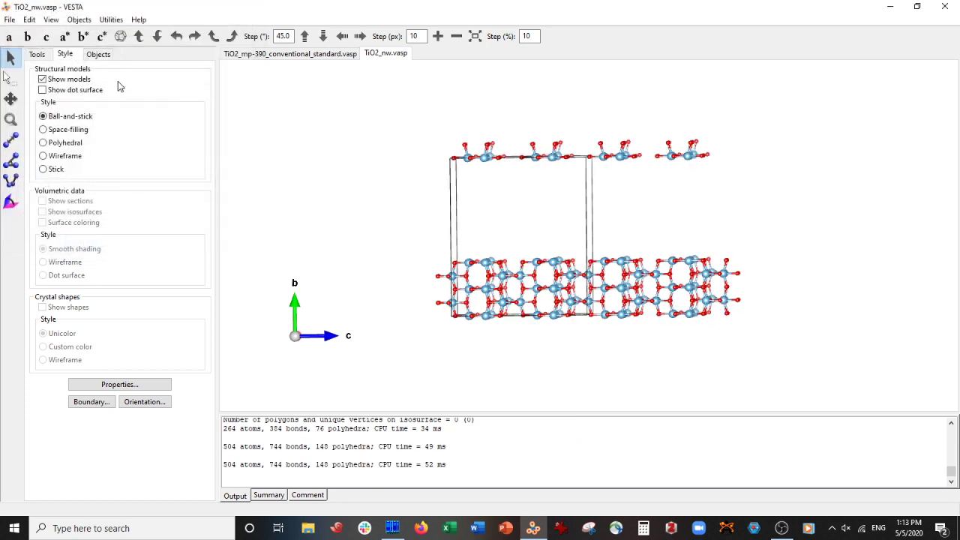
{"action": "left_click", "coordinate": [84, 37]}
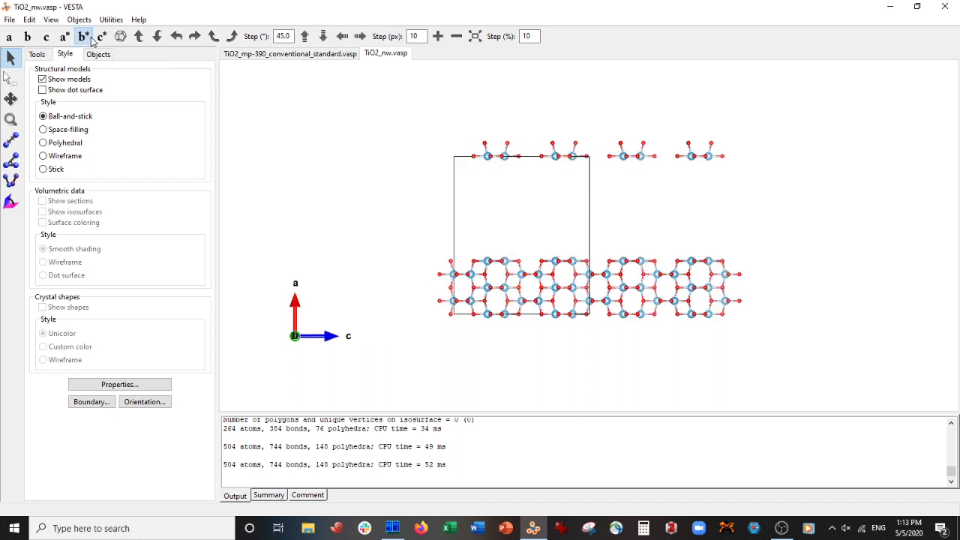
{"action": "left_click", "coordinate": [10, 78]}
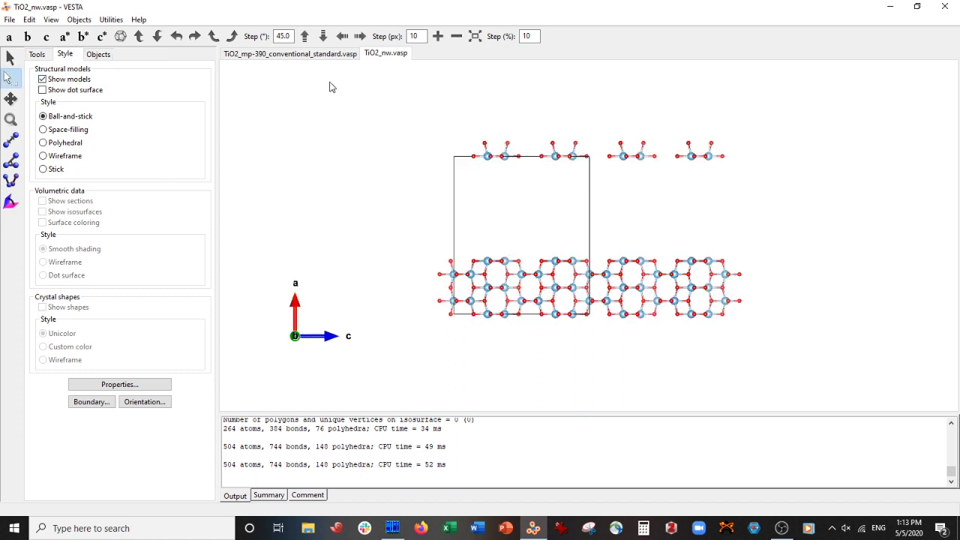
{"action": "left_click_drag", "start_coordinate": [329, 83], "coordinate": [737, 169]}
{"action": "key", "text": "Delete"}
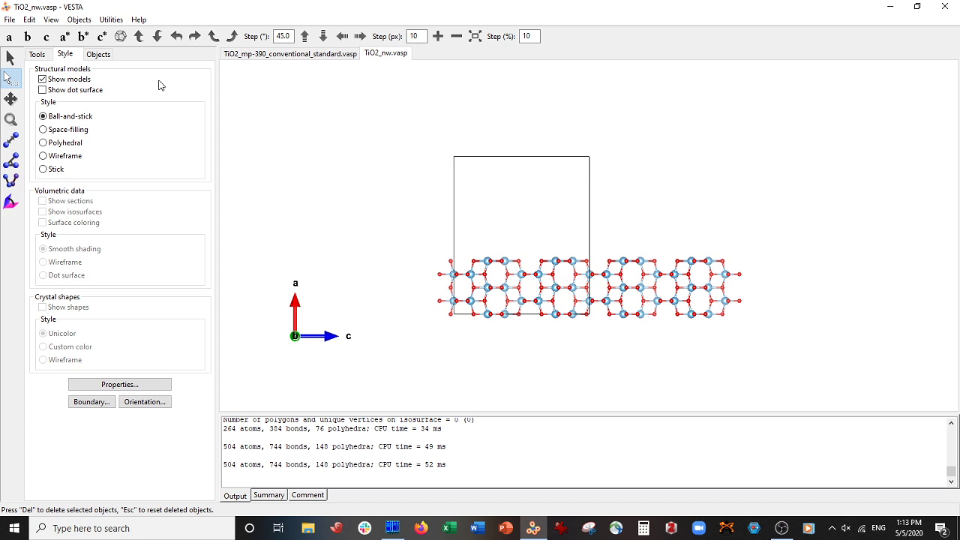
{"action": "left_click", "coordinate": [194, 37]}
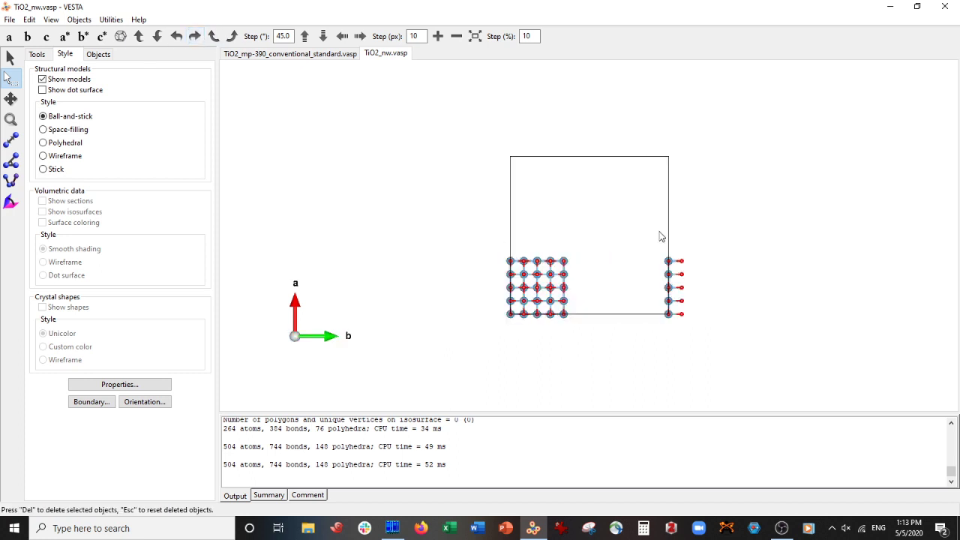
{"action": "left_click_drag", "start_coordinate": [657, 231], "coordinate": [728, 321]}
{"action": "key", "text": "Delete"}
- Render the nanowire in Space-filling style
{"action": "left_click", "coordinate": [83, 36]}
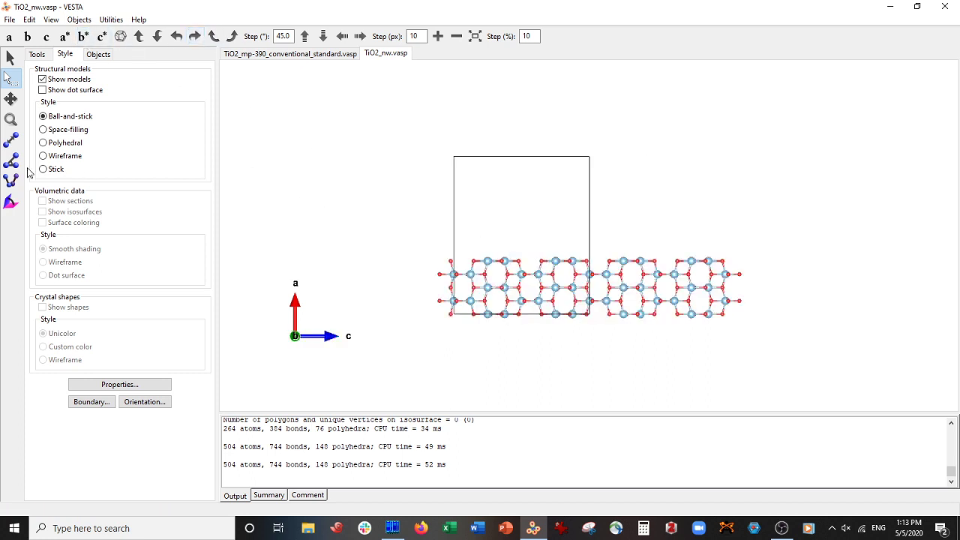
{"action": "left_click", "coordinate": [66, 130]}
{"action": "left_click", "coordinate": [10, 57]}
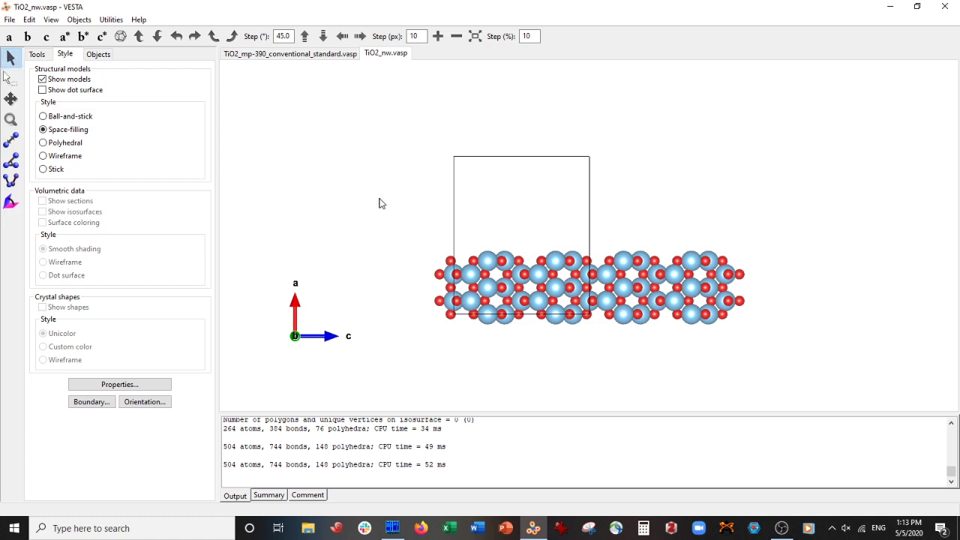
- Rotate and shift the view to show the two-cell slab along c
{"action": "left_click_drag", "start_coordinate": [379, 203], "coordinate": [661, 267]}
{"action": "left_click_drag", "start_coordinate": [665, 308], "coordinate": [671, 306]}
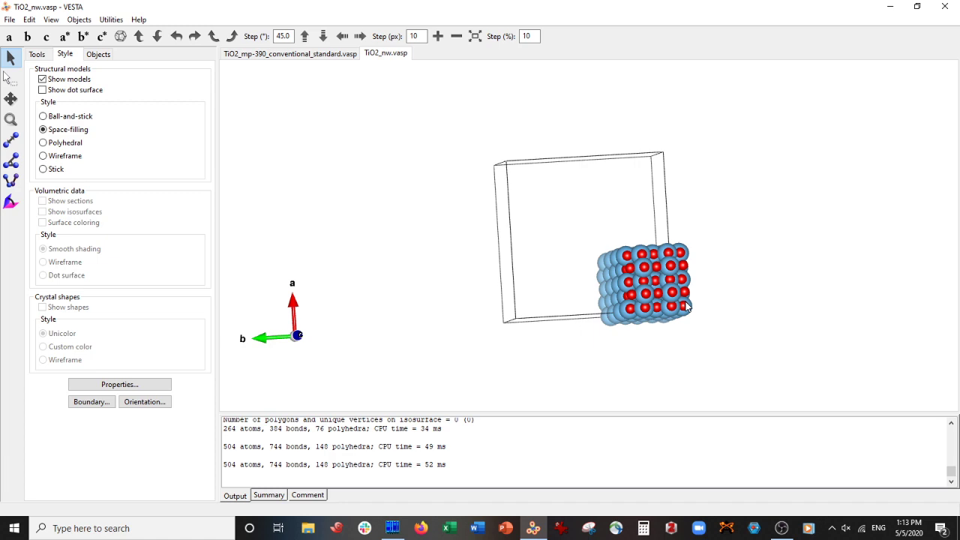
{"action": "left_click_drag", "start_coordinate": [683, 282], "coordinate": [560, 203]}
{"action": "left_click", "coordinate": [10, 98]}
{"action": "left_click_drag", "start_coordinate": [238, 142], "coordinate": [495, 212]}
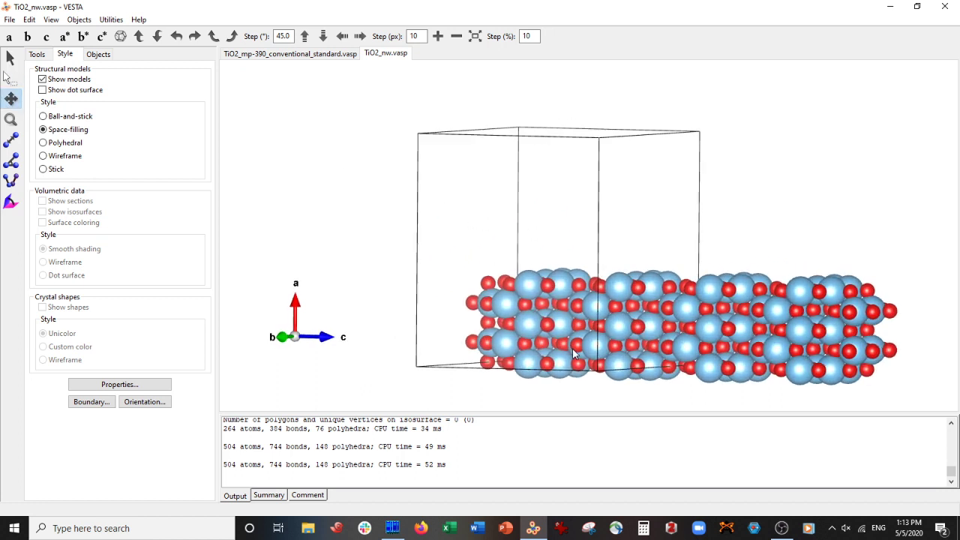